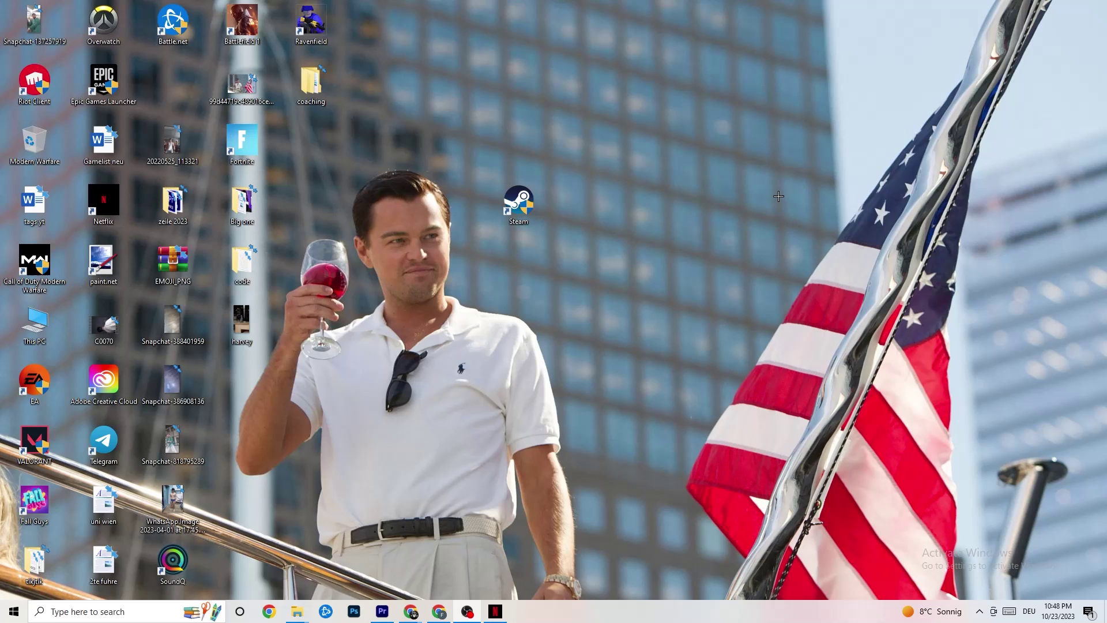
Open Settings to Update & Security, where Windows Update reports the PC up to date.
click(4, 619)
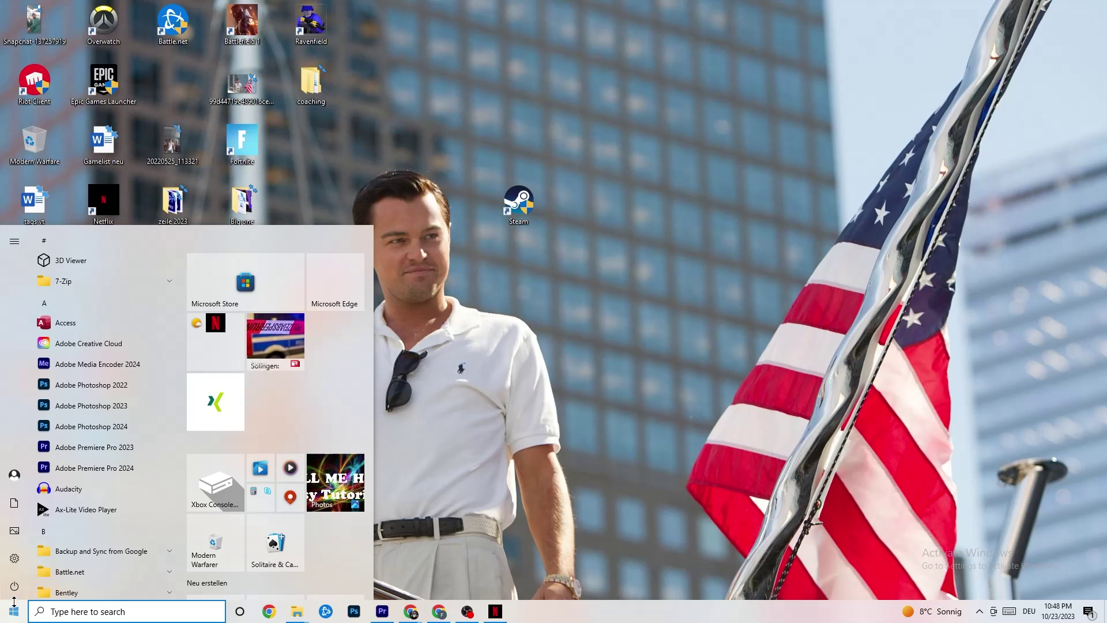
click(15, 558)
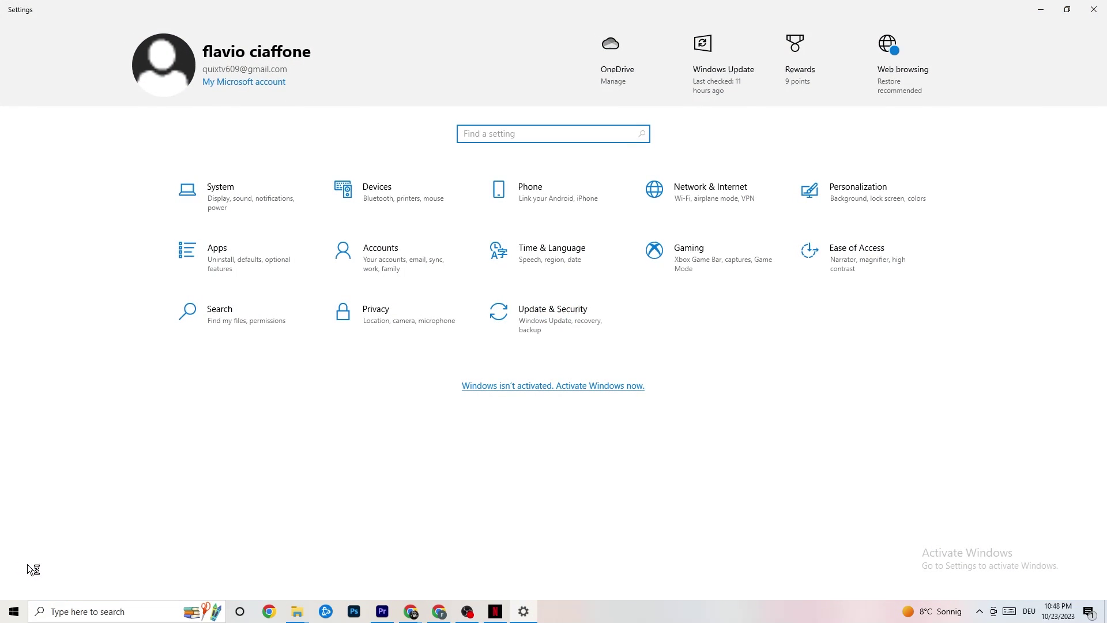
click(534, 334)
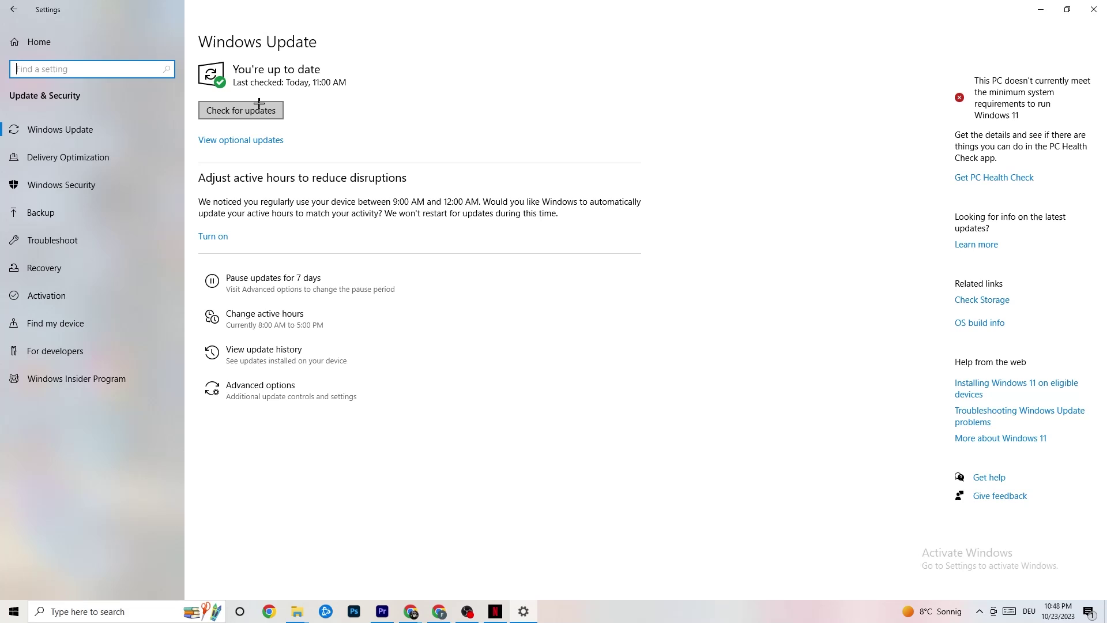
click(314, 76)
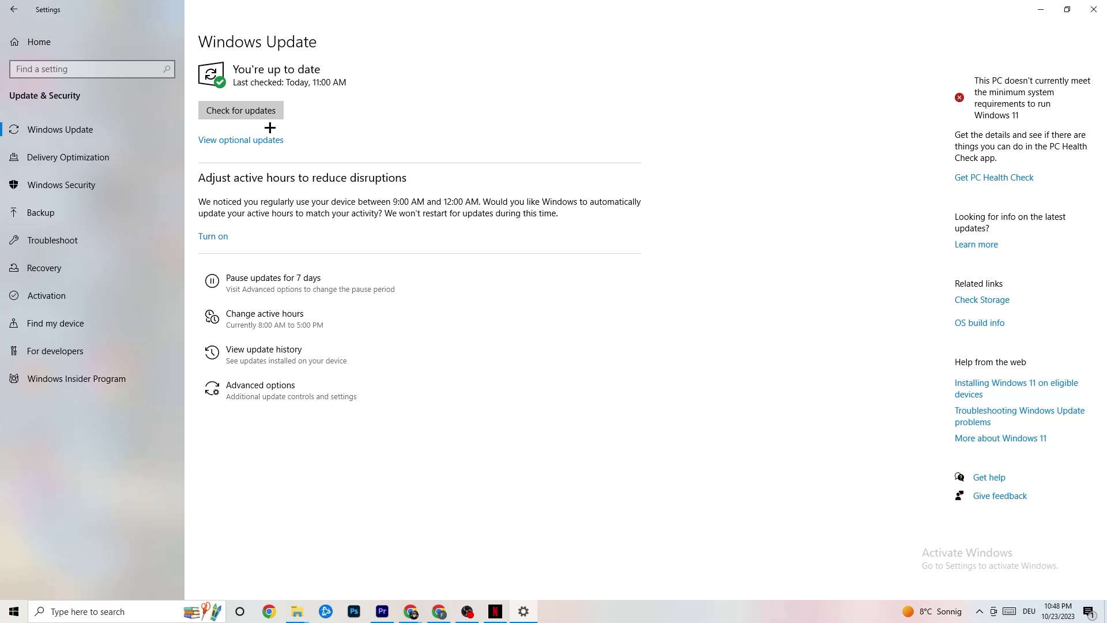
View the Troubleshoot page, then minimize Settings to reveal the desktop shortcuts.
click(69, 239)
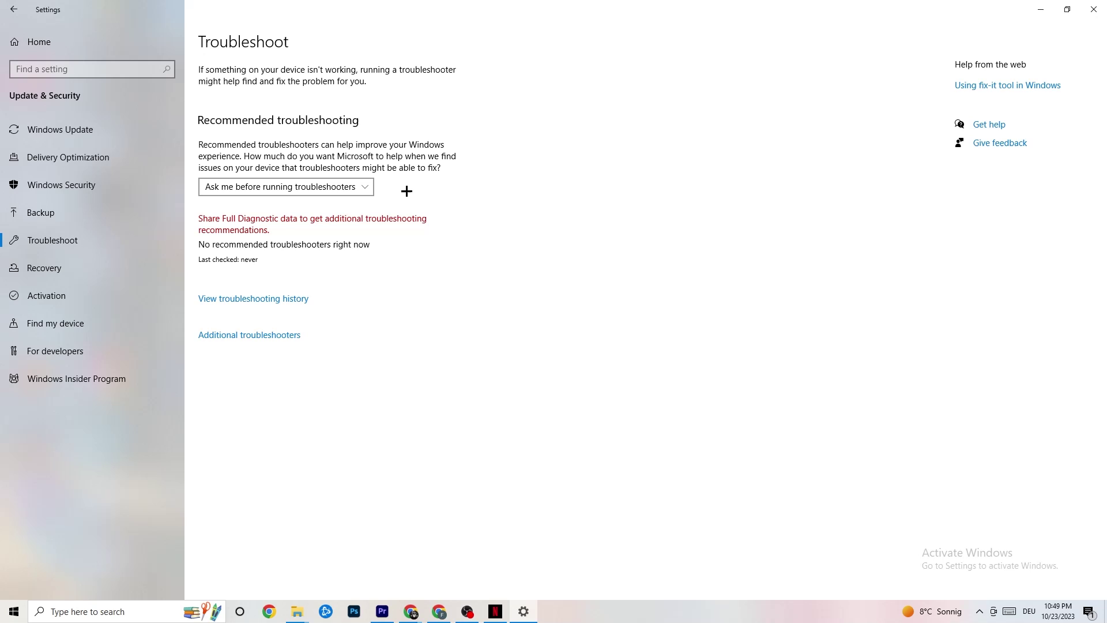
click(1041, 9)
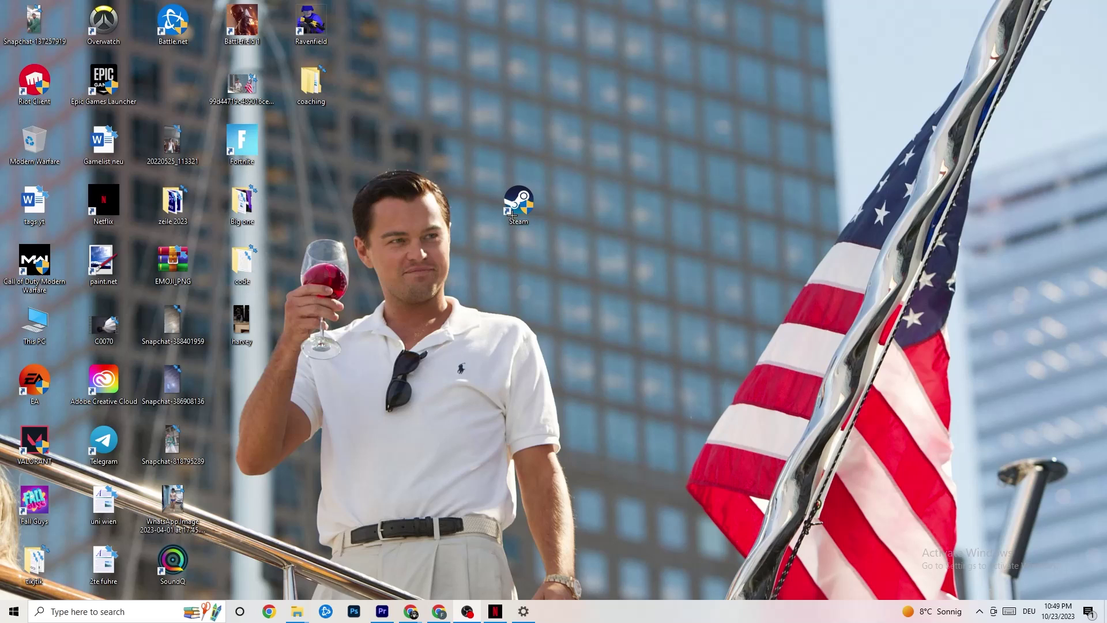
drag(513, 214, 537, 262)
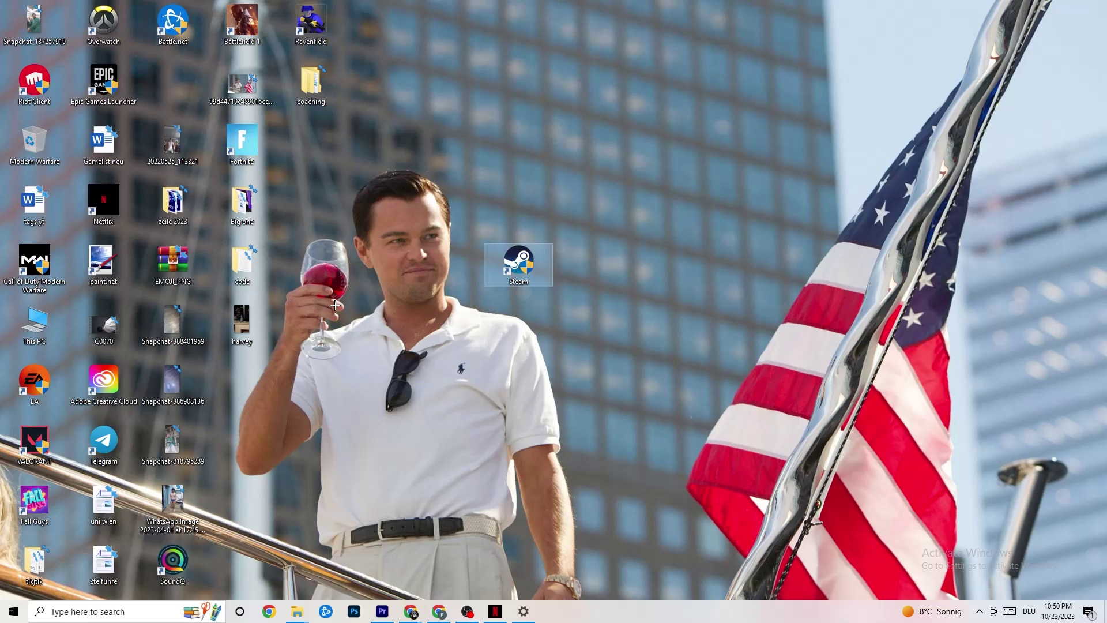
right_click(524, 261)
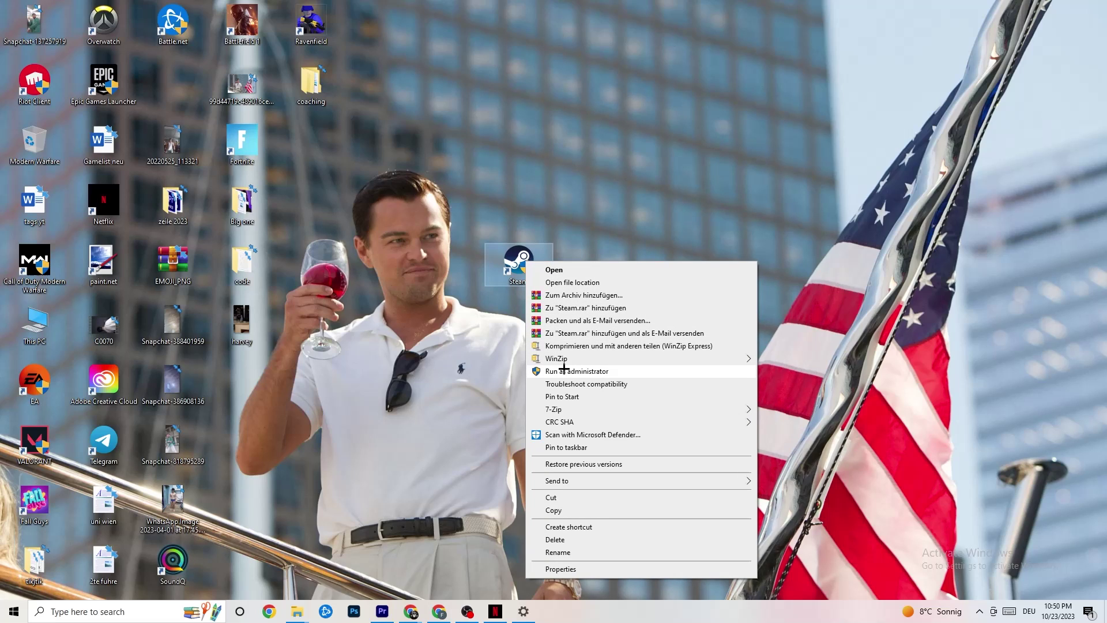
click(424, 348)
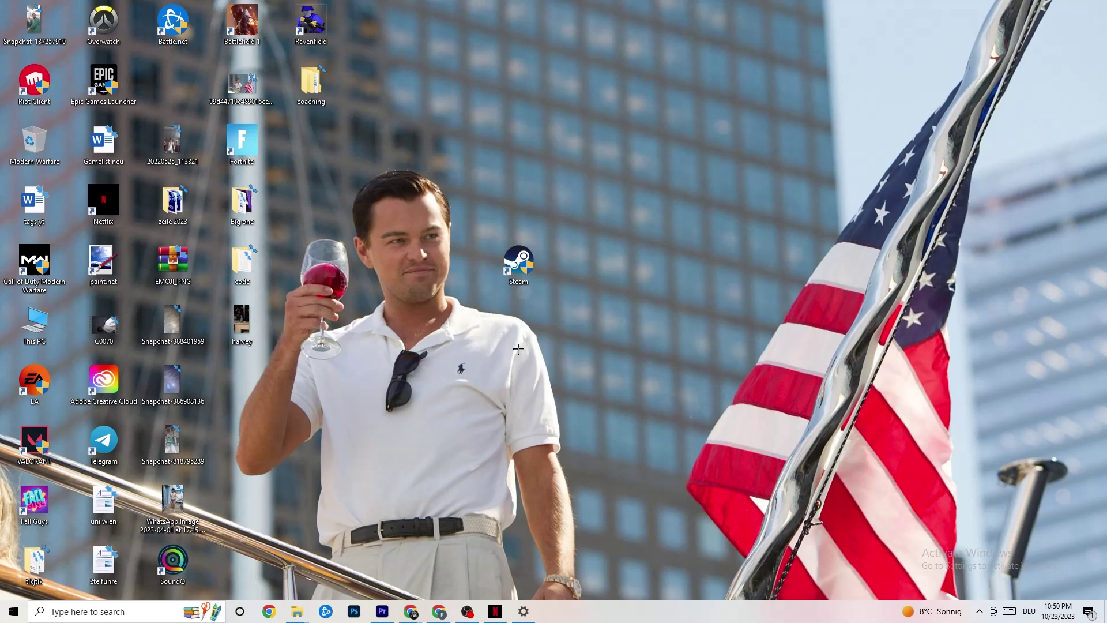
drag(509, 258, 508, 198)
Set the Steam shortcut to Windows 8 compatibility mode and run as administrator.
right_click(508, 199)
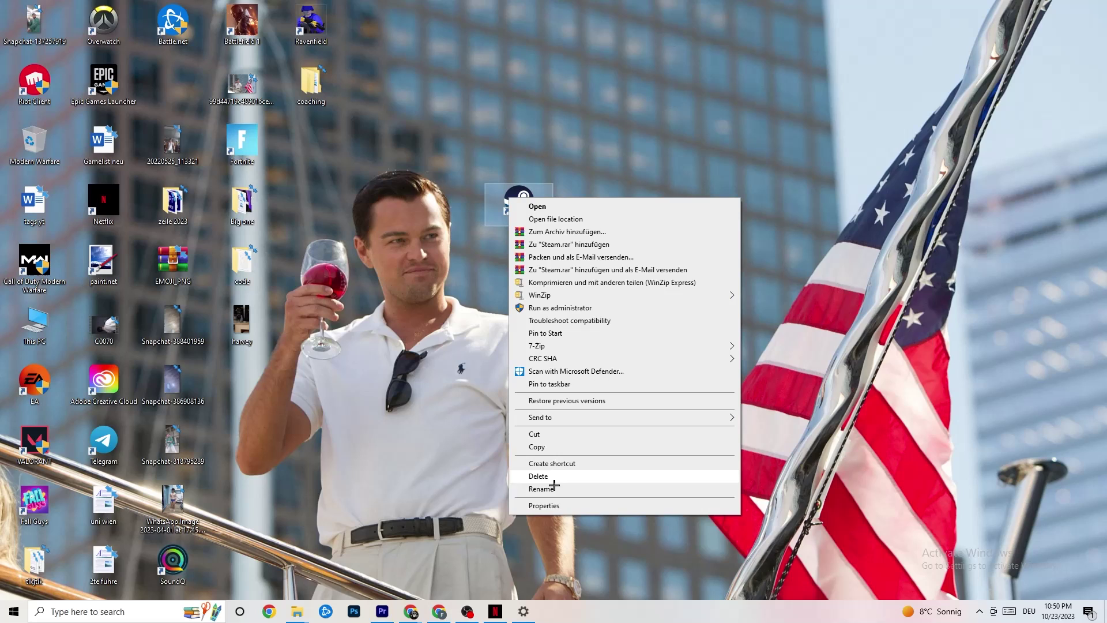
click(554, 505)
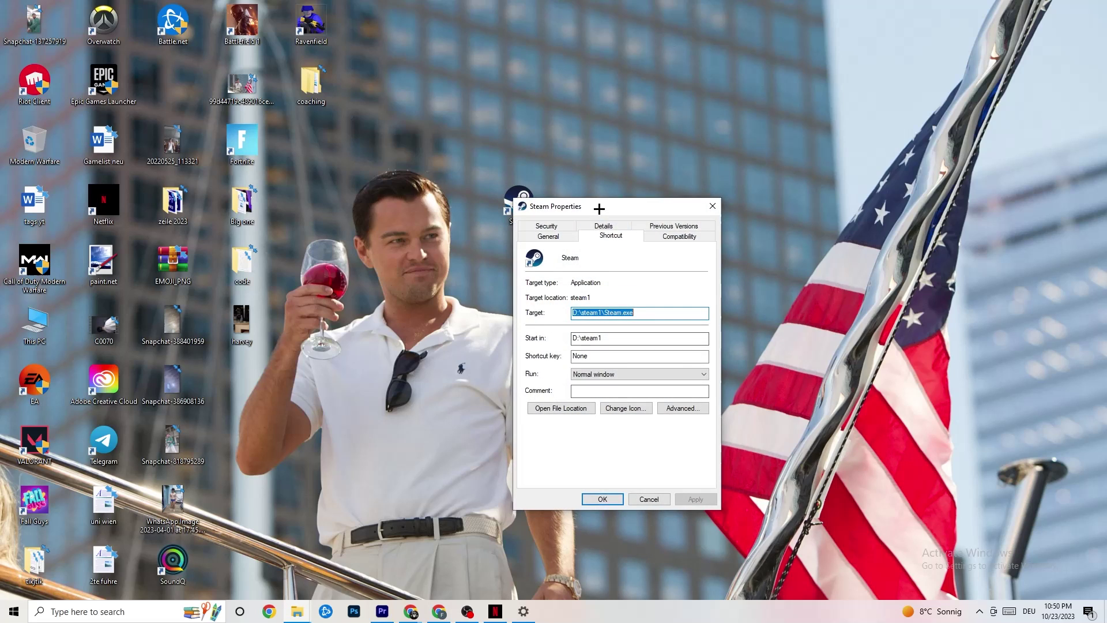
drag(596, 208, 537, 96)
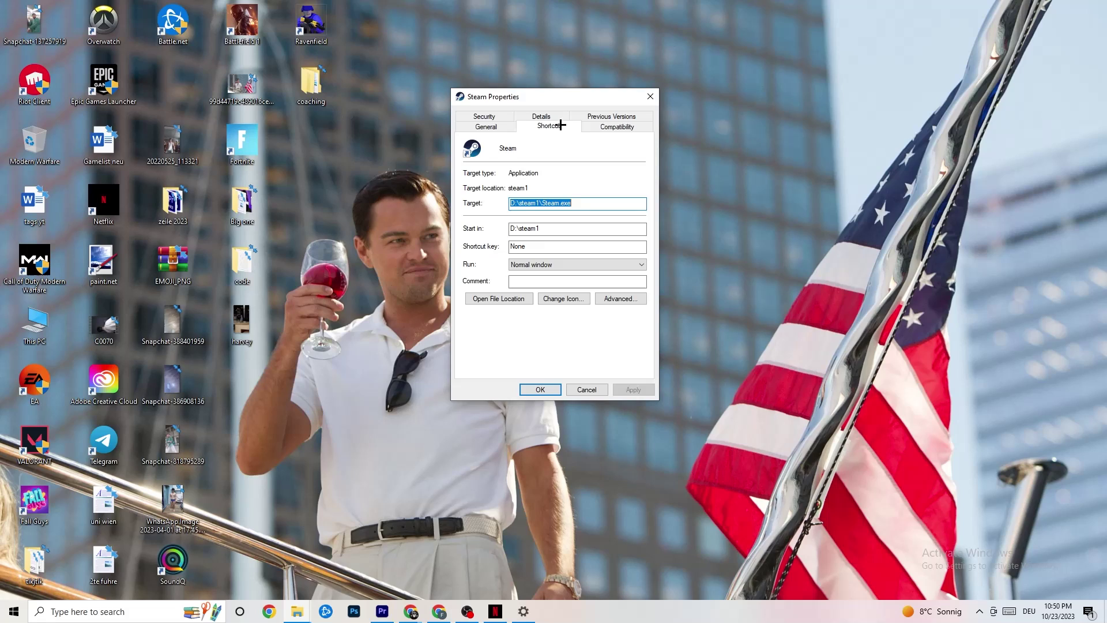
click(612, 126)
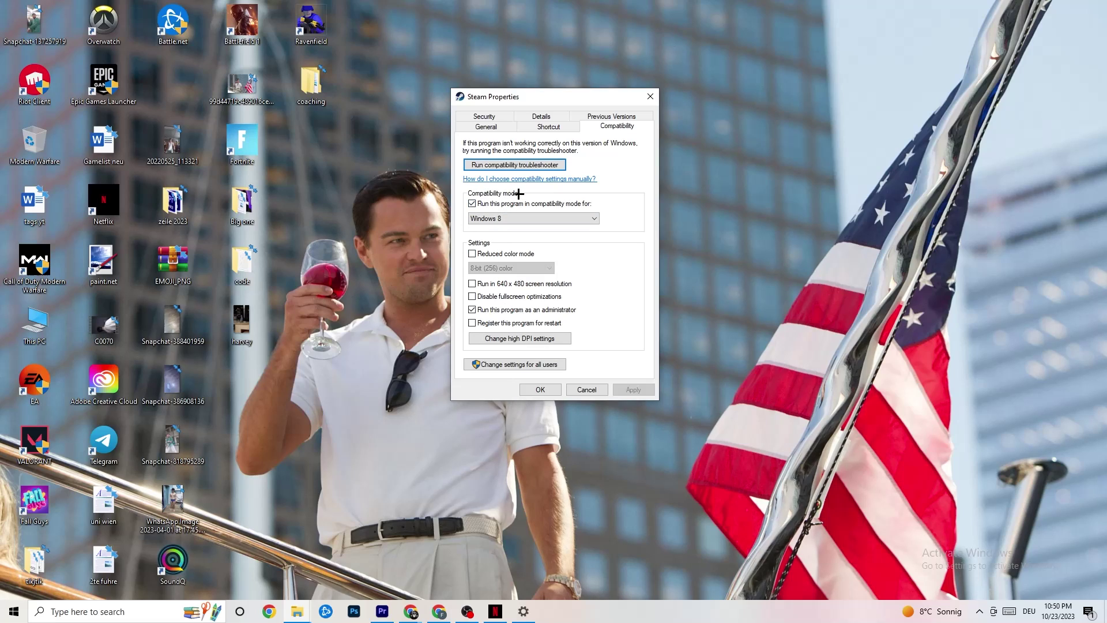
click(473, 203)
click(472, 203)
click(561, 216)
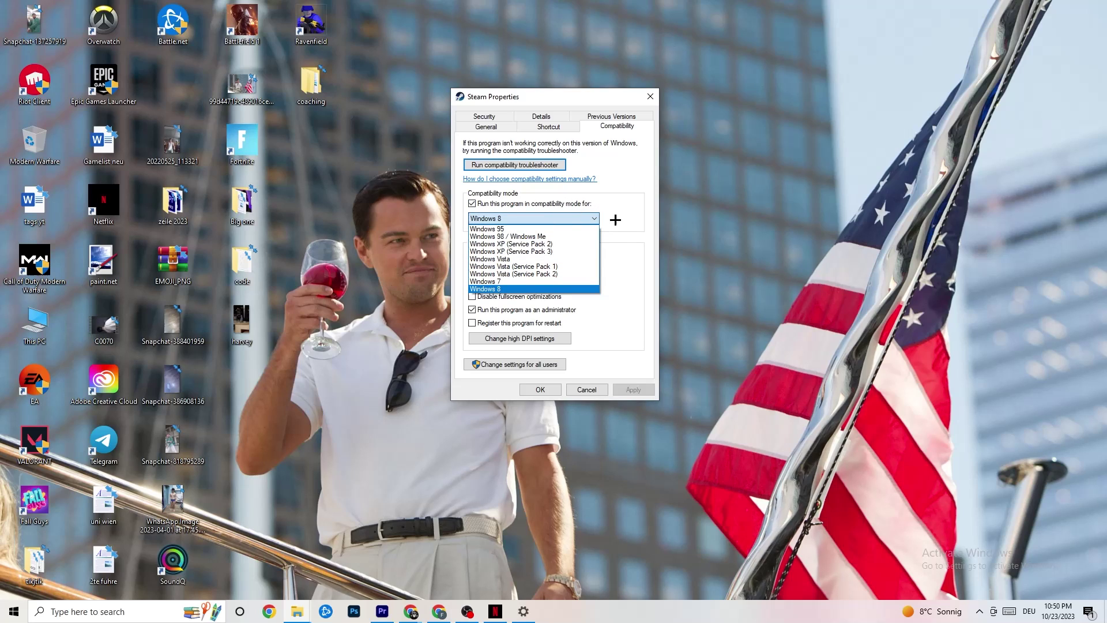
click(543, 289)
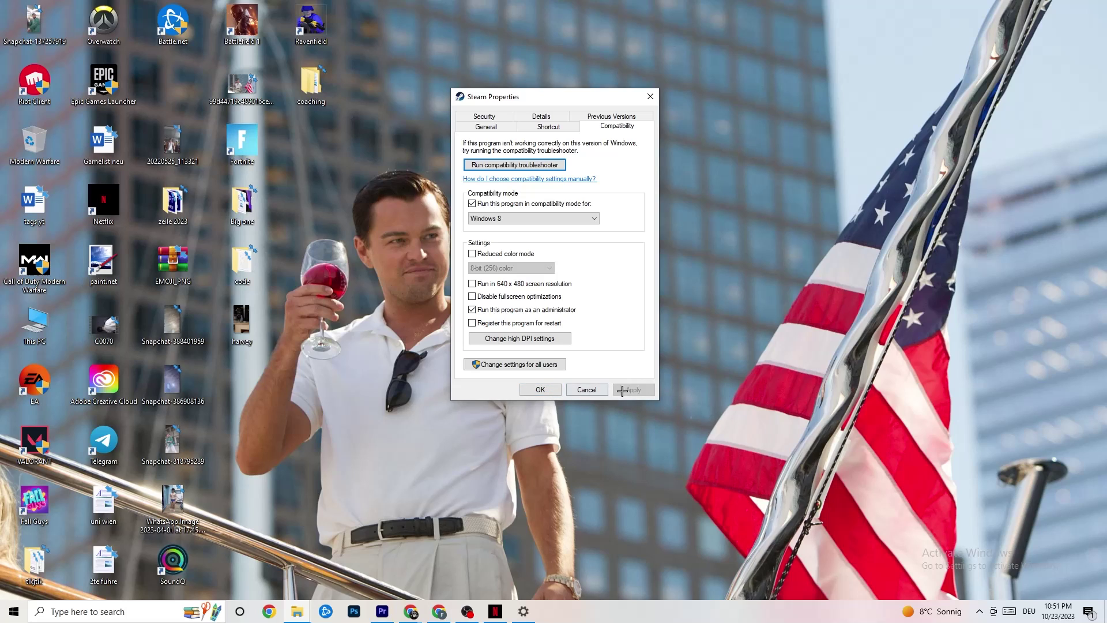
click(542, 390)
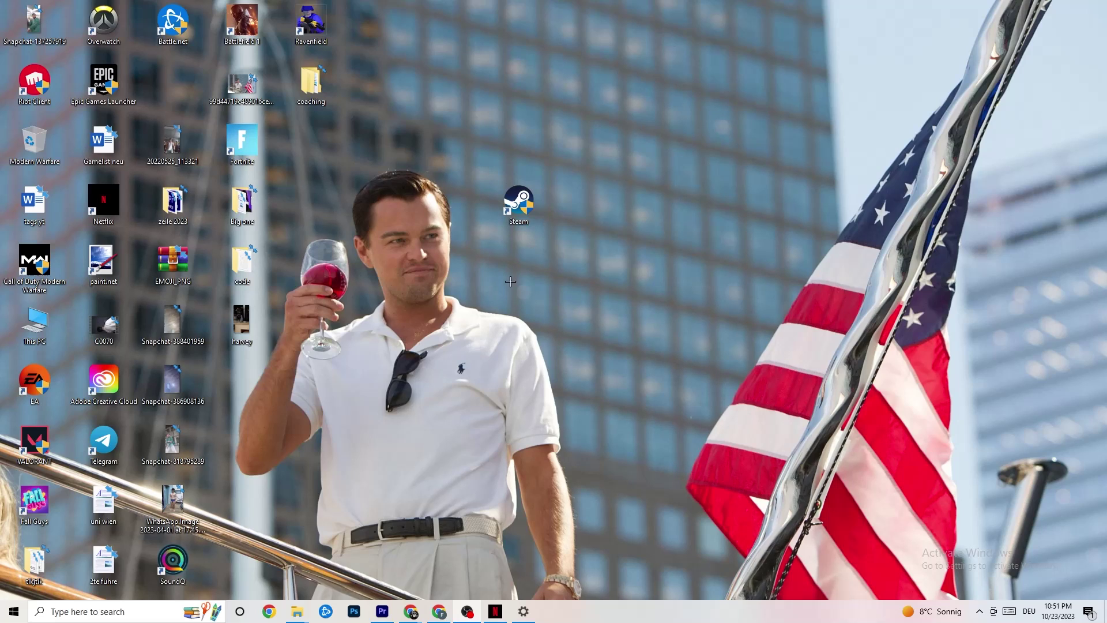
Dismiss the Steam shortcut menu and bring Settings back to its home page.
right_click(498, 207)
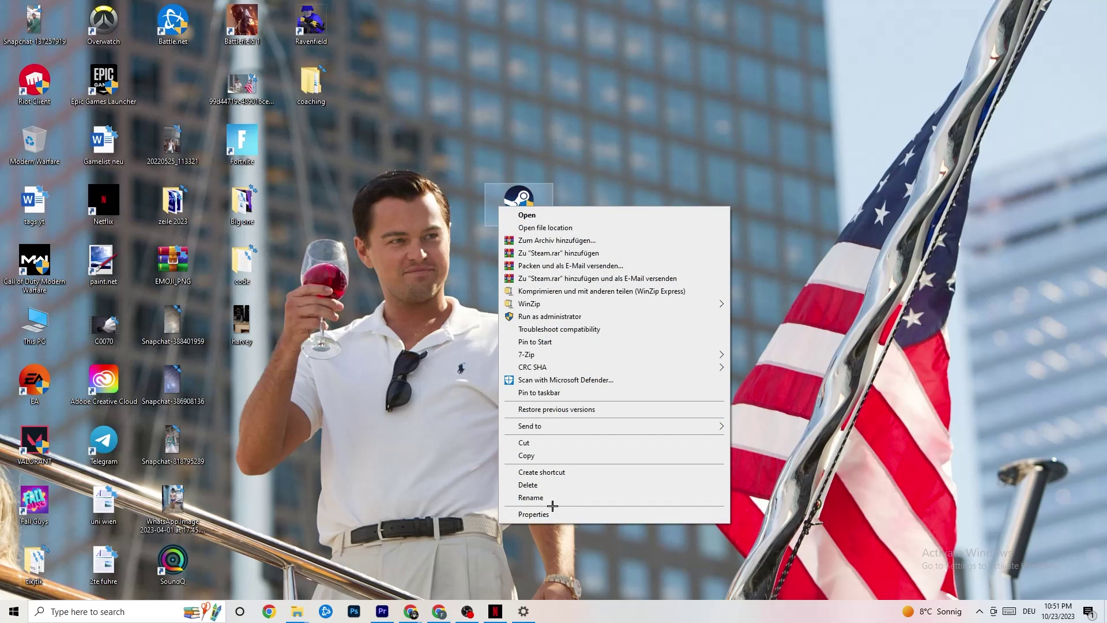
click(445, 231)
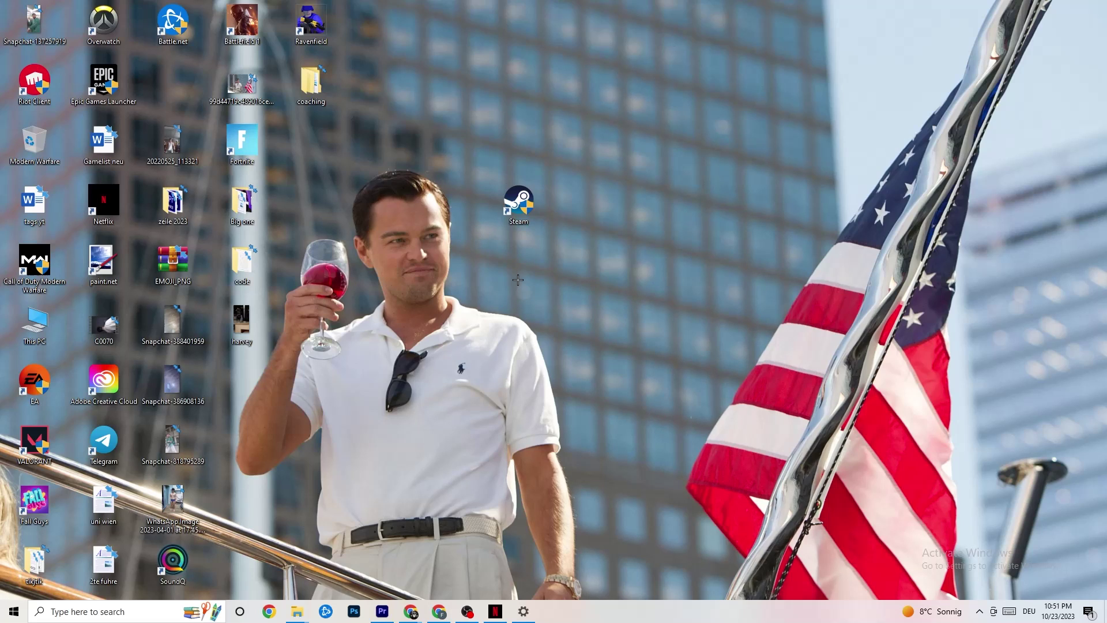
click(14, 611)
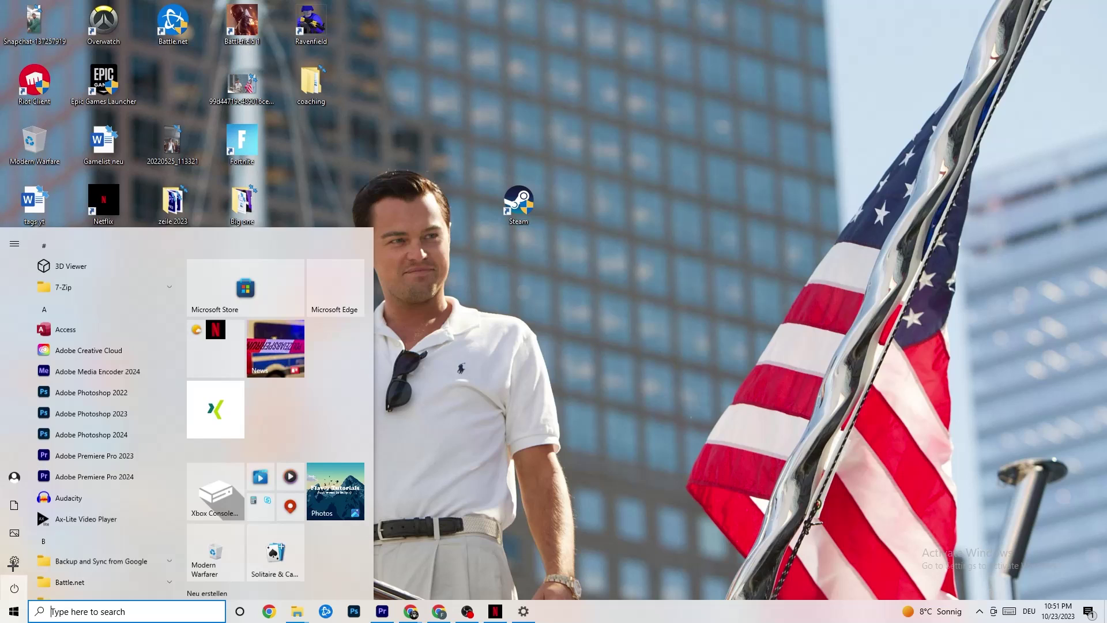
click(15, 557)
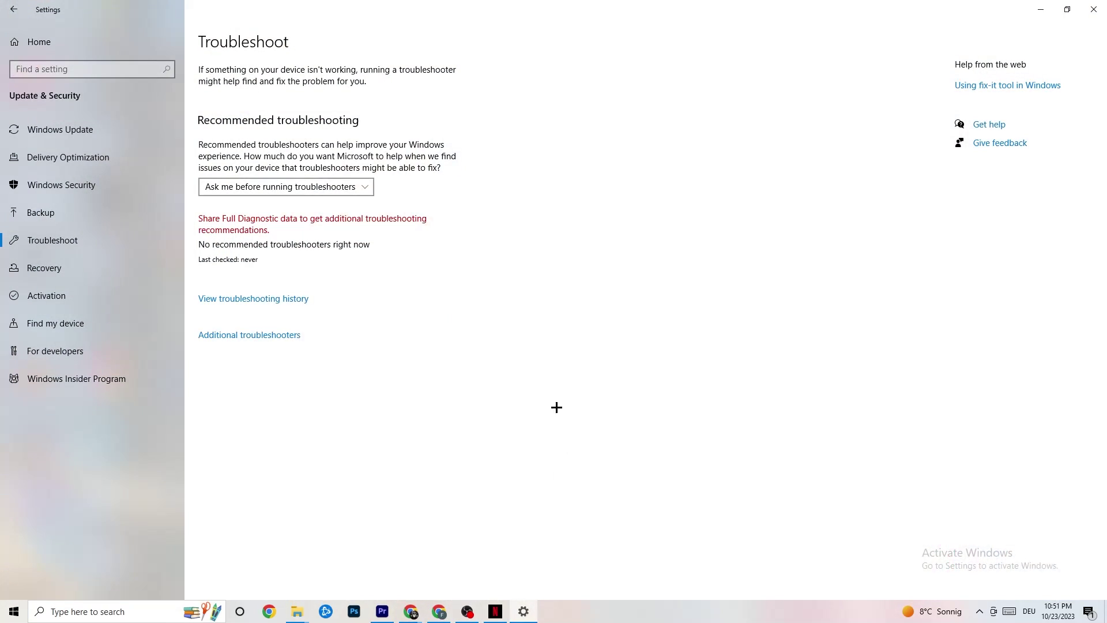
click(3, 10)
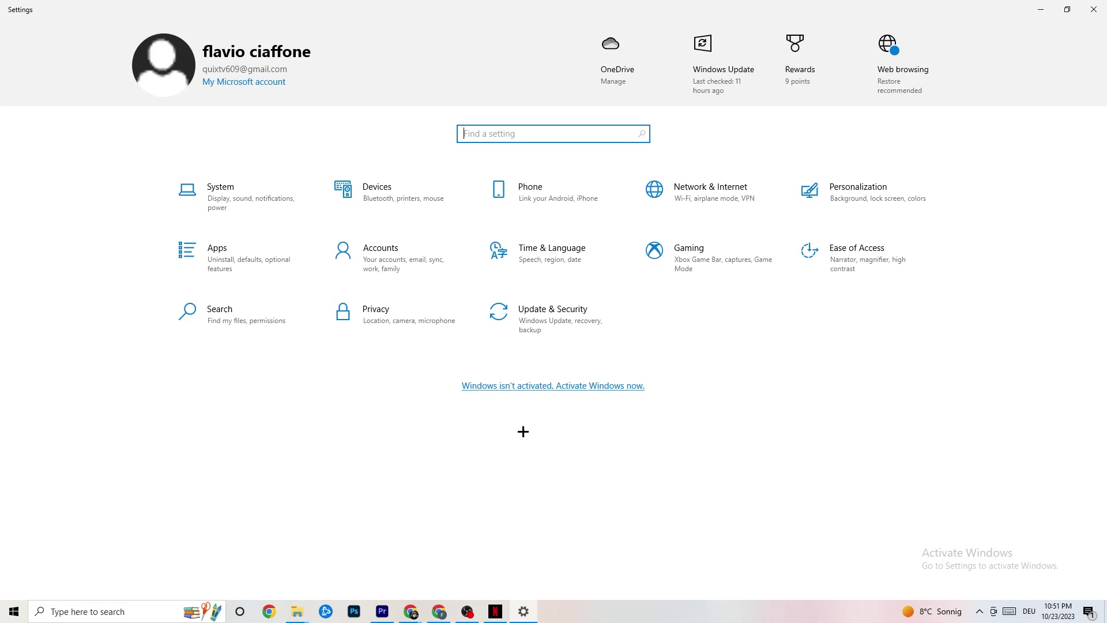
In System > Display, keep scaling at 100% with 1920 × 1080 resolution.
click(257, 209)
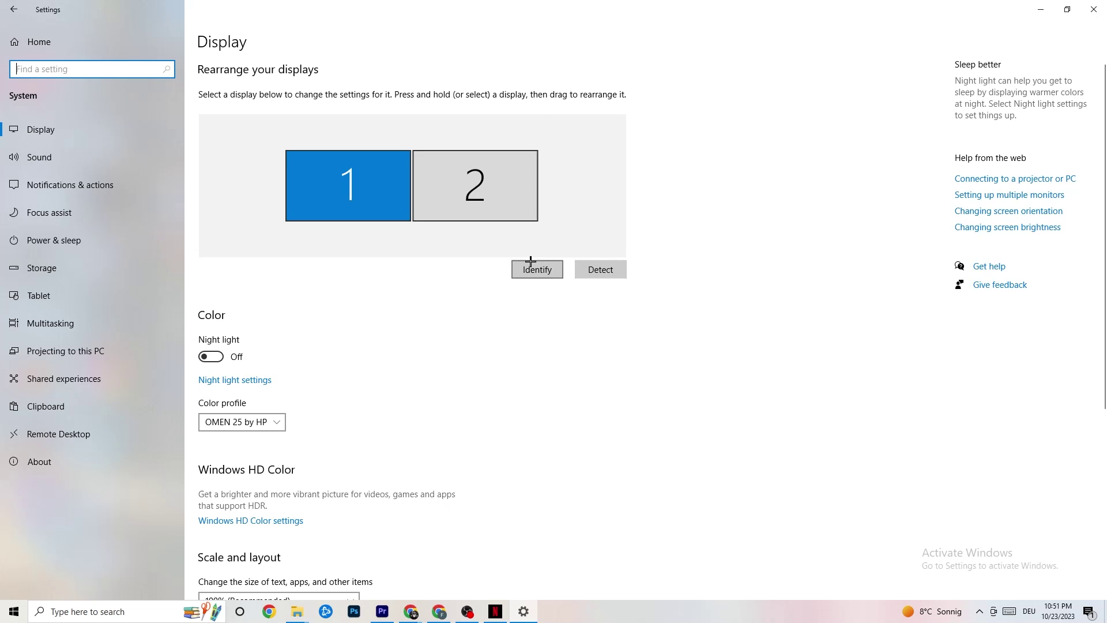
scroll(302, 253, down, 5)
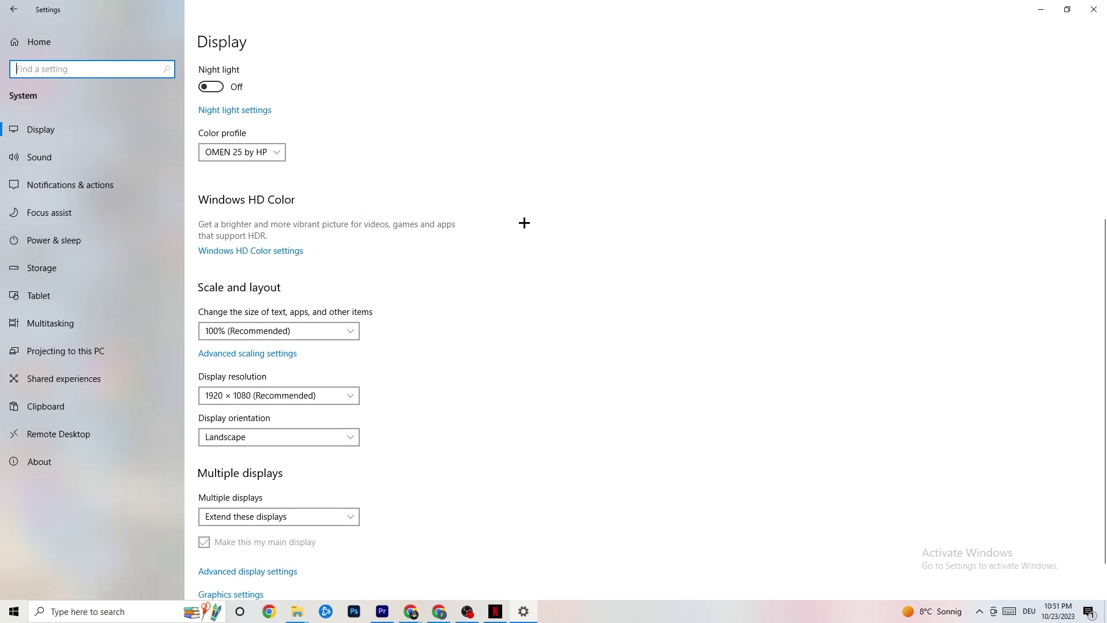
click(310, 287)
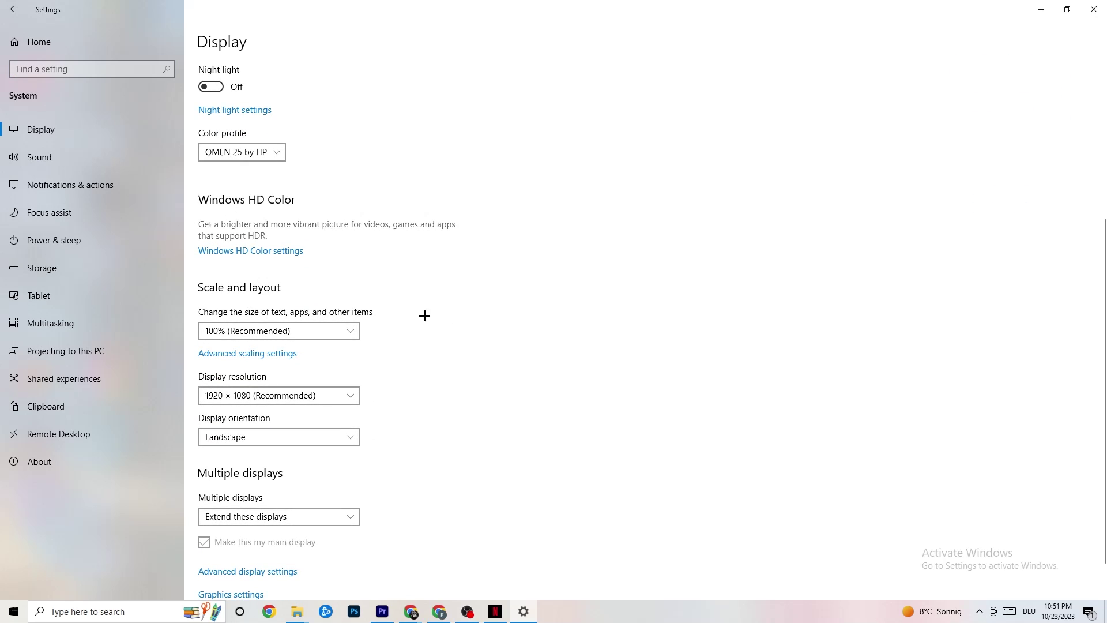
click(339, 325)
click(502, 283)
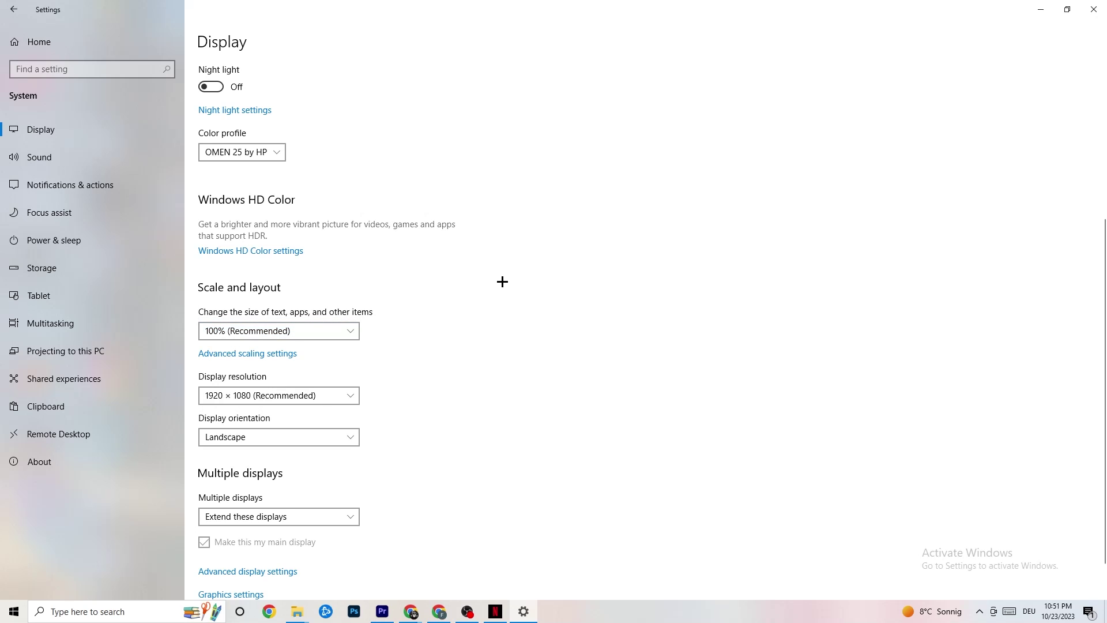
Review the power plans in Power Options with Balanced selected, then close that window.
click(74, 238)
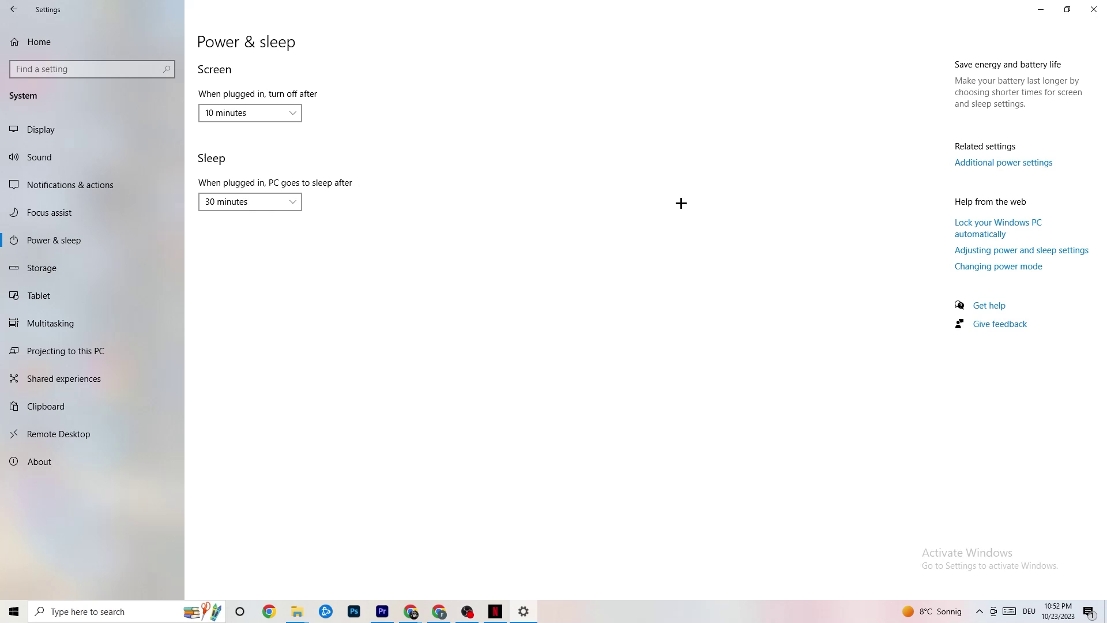
click(1015, 164)
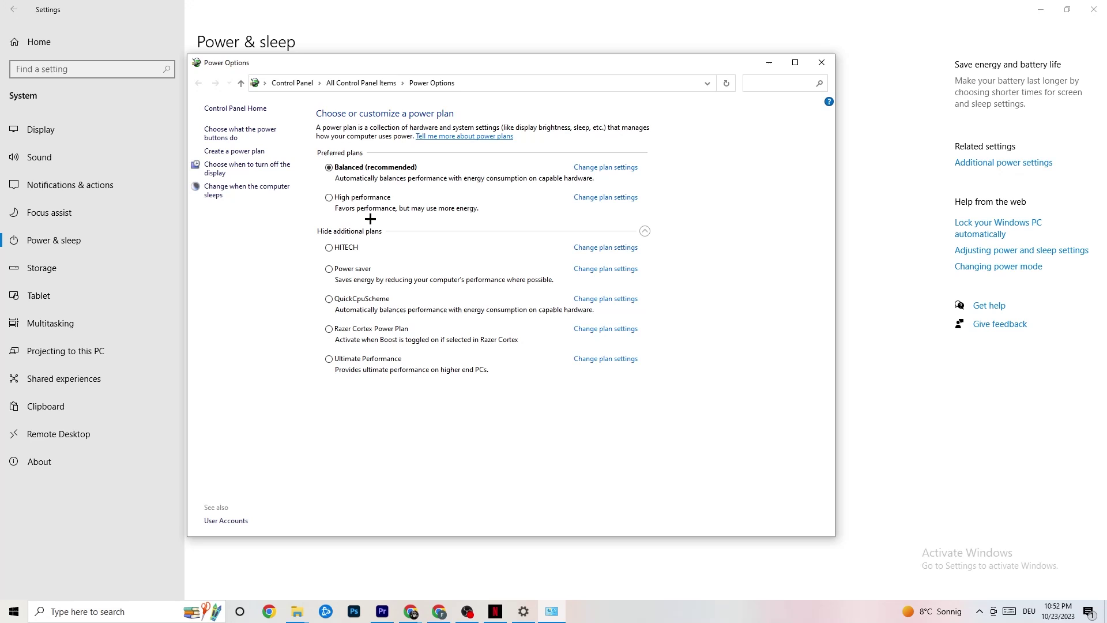
click(820, 65)
Set Storage Sense to run every week, keeping recycle bin cleanup at 14 days.
click(115, 267)
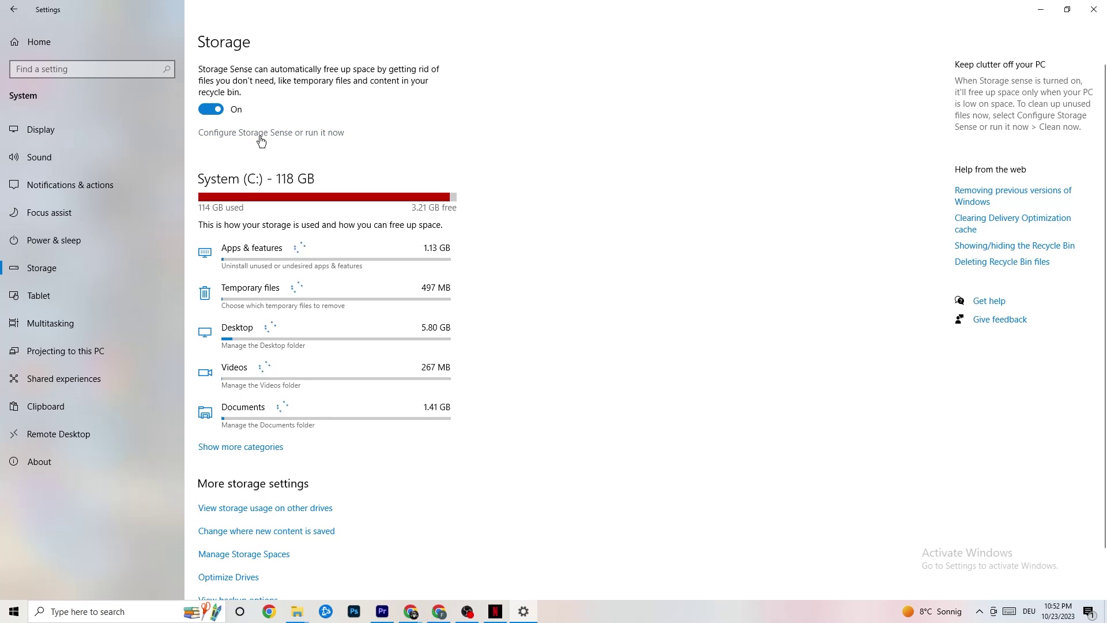
click(311, 133)
click(164, 166)
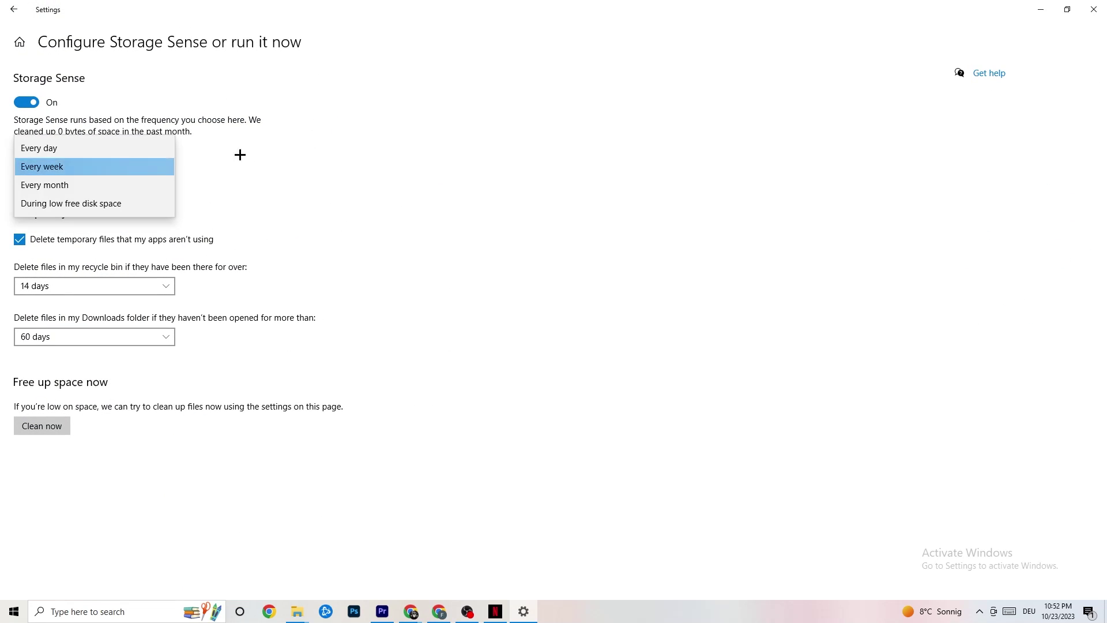
click(240, 155)
click(82, 165)
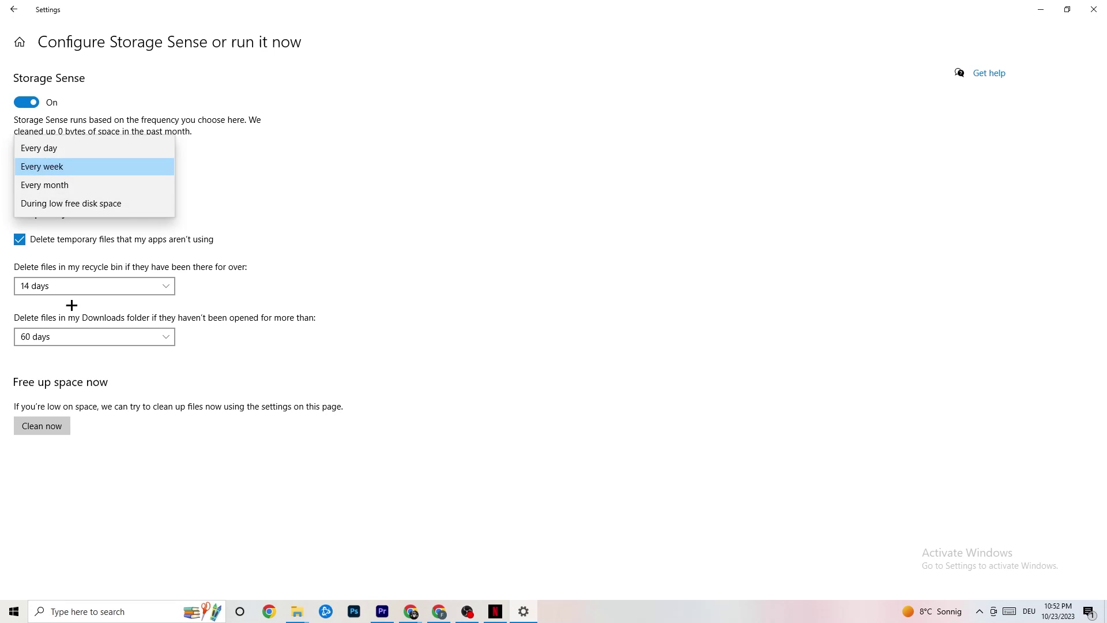
click(357, 101)
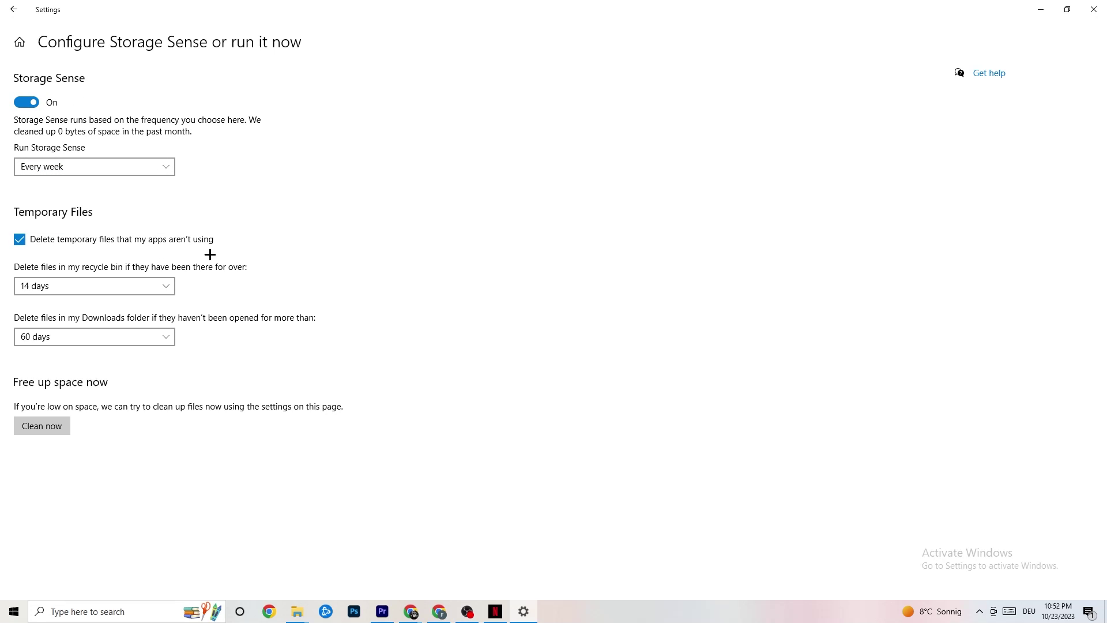
click(168, 286)
click(208, 298)
Return to the Settings home and open the Gaming section's Xbox Game Bar page.
click(14, 9)
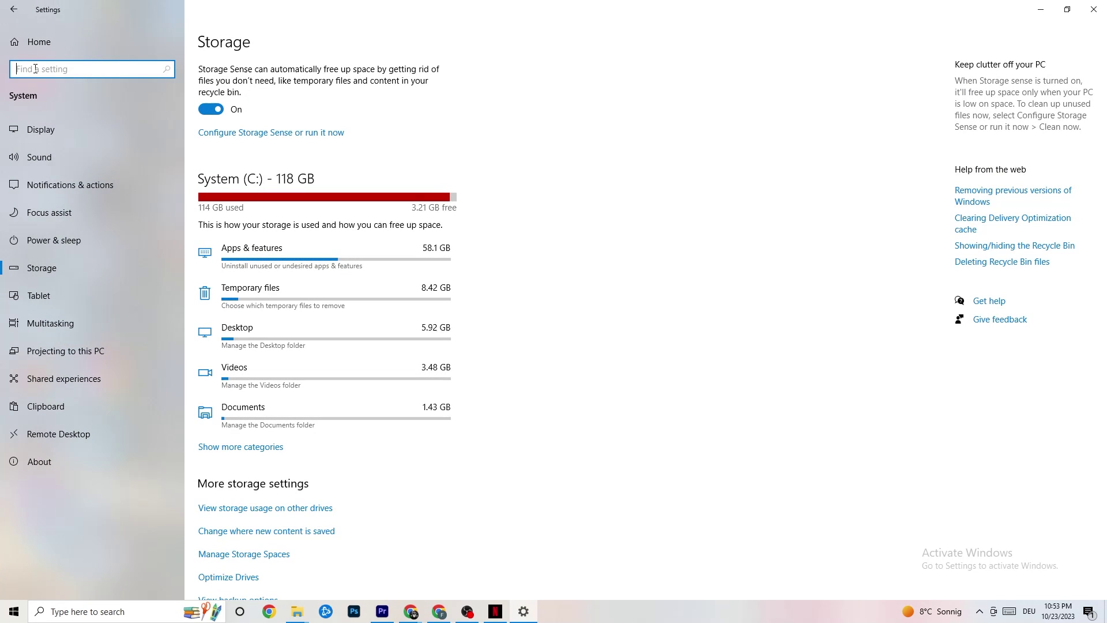
click(12, 9)
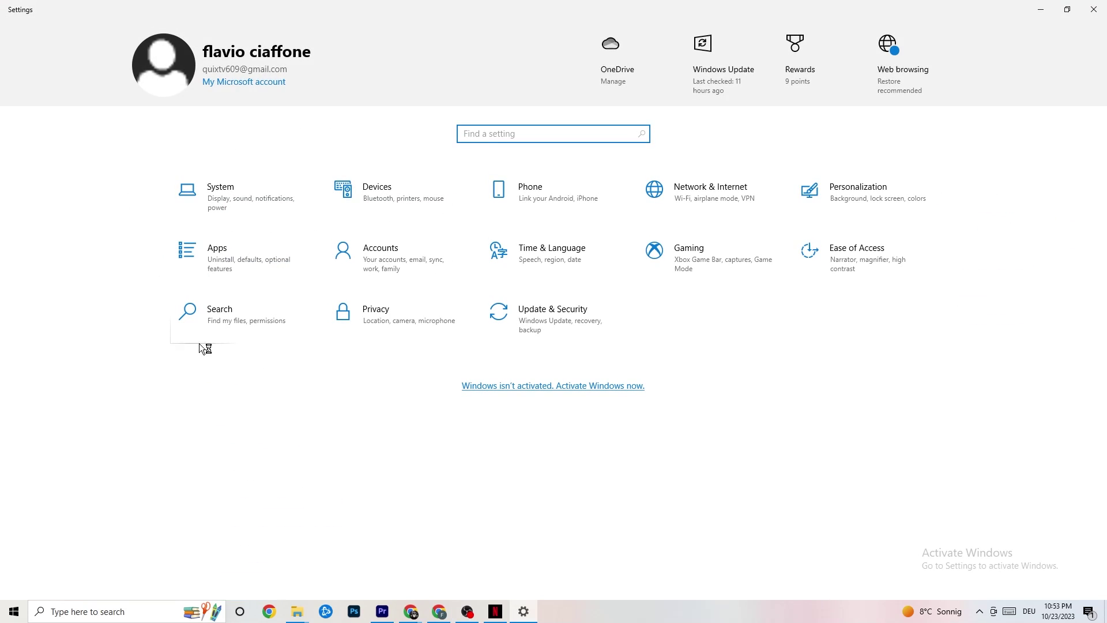
click(712, 264)
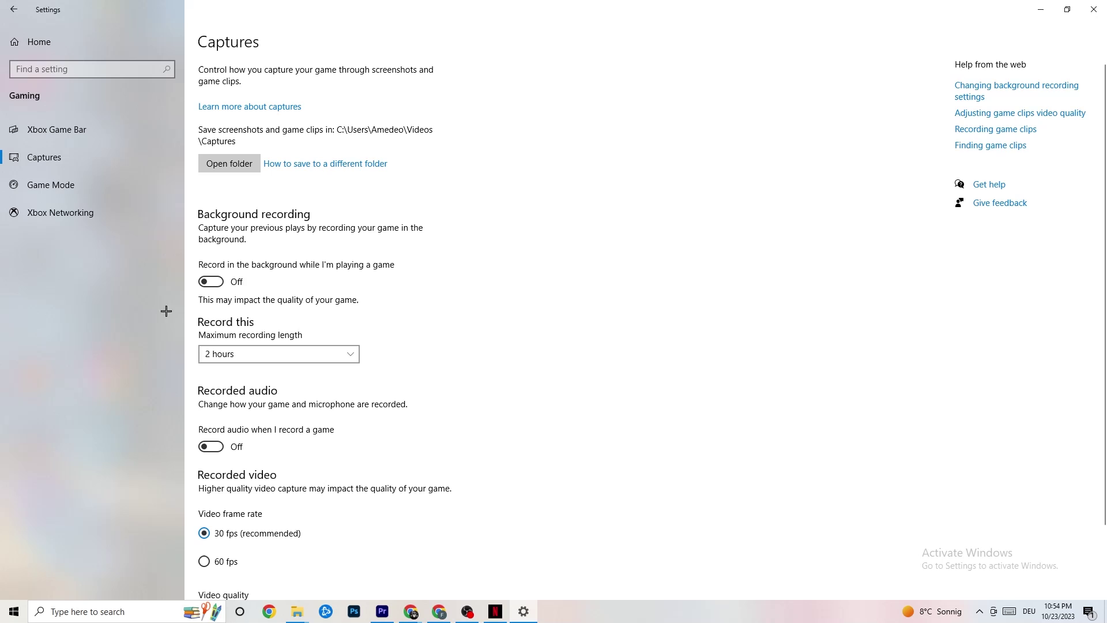
Check that Game Mode is On, then close Settings.
click(57, 186)
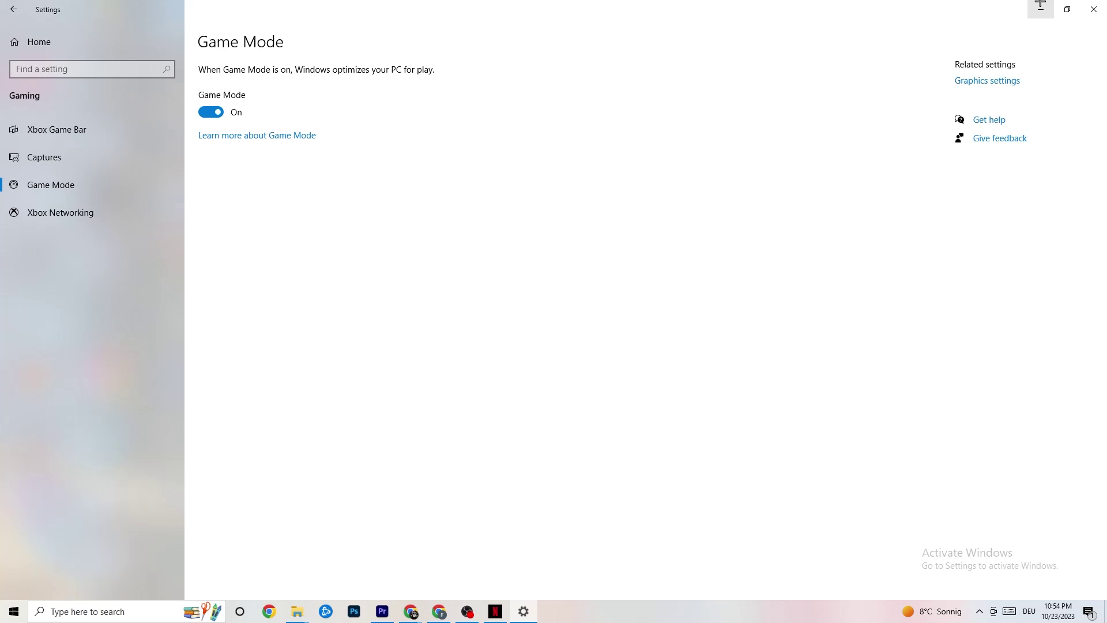
click(1094, 9)
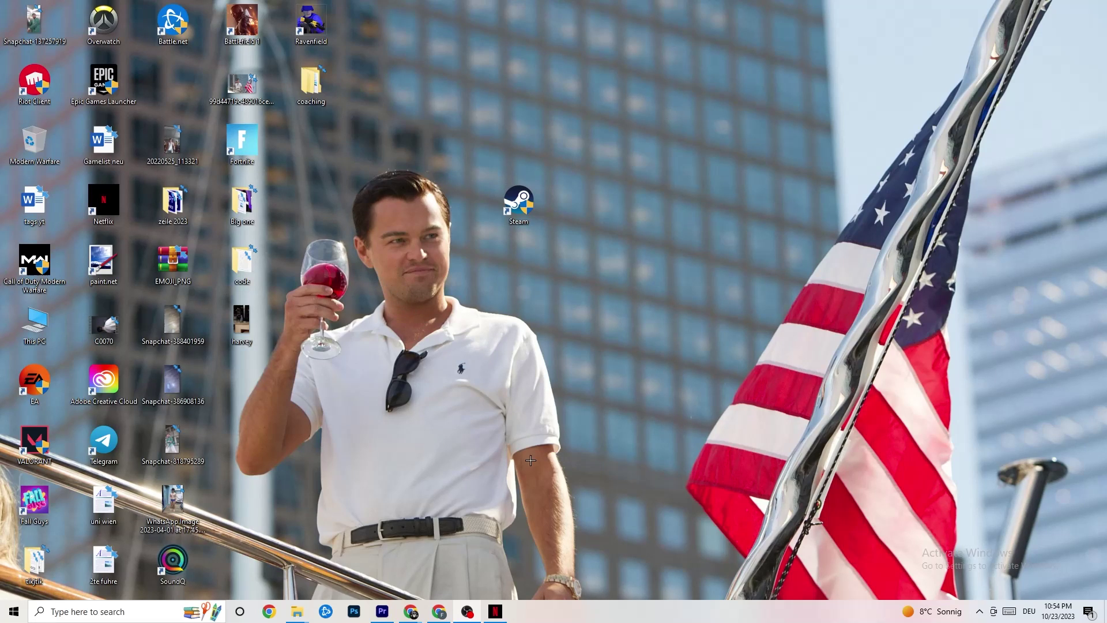
Launch Task Manager from the taskbar menu and maximize it.
right_click(566, 619)
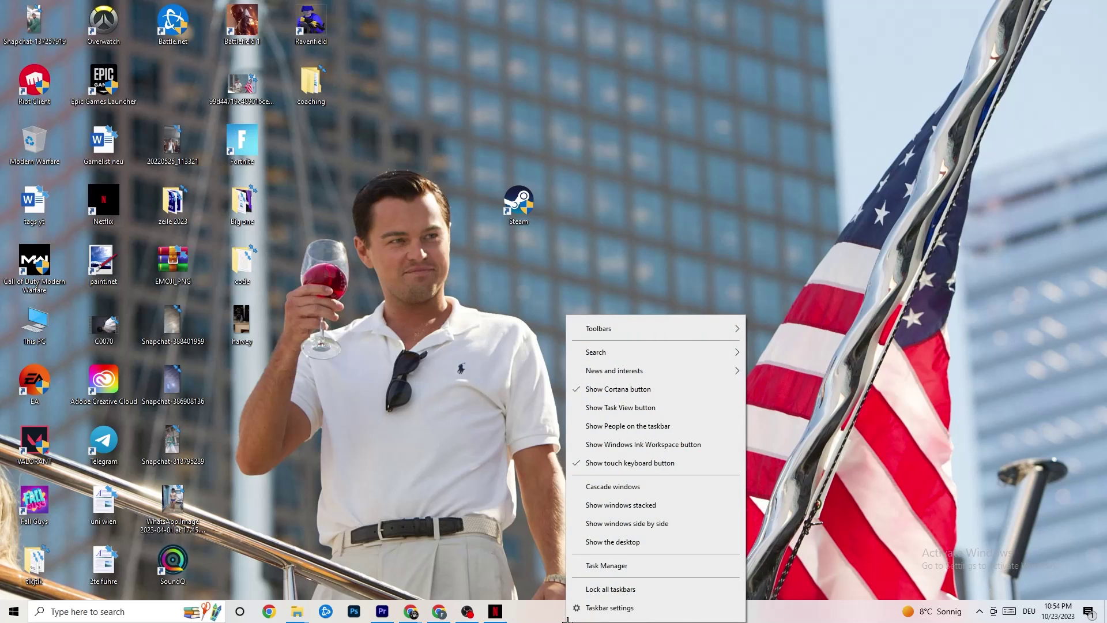
click(600, 566)
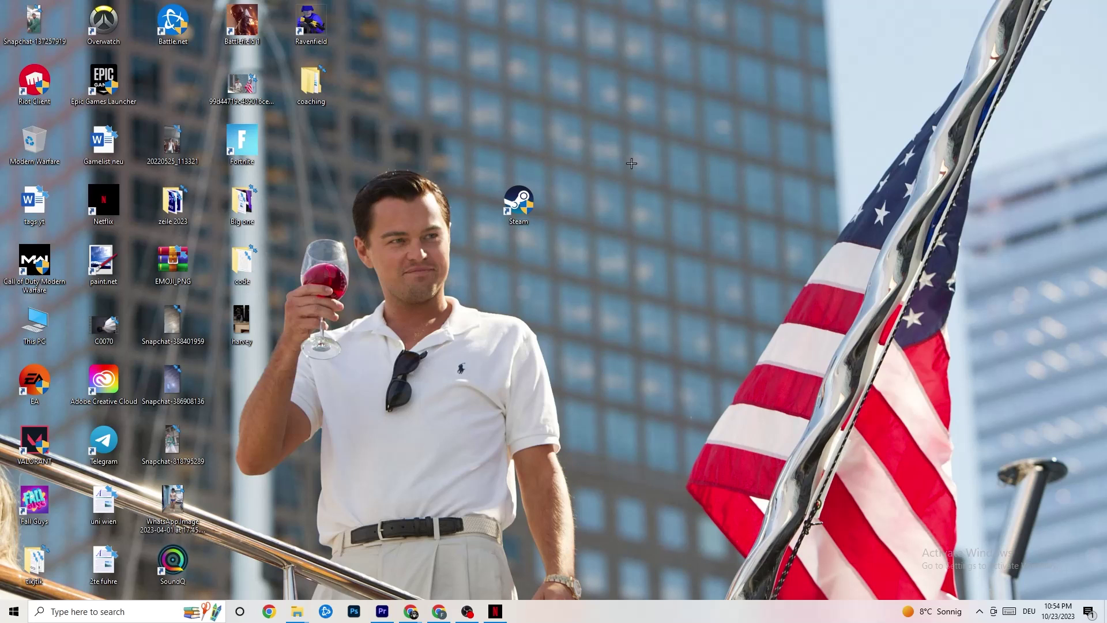
click(632, 36)
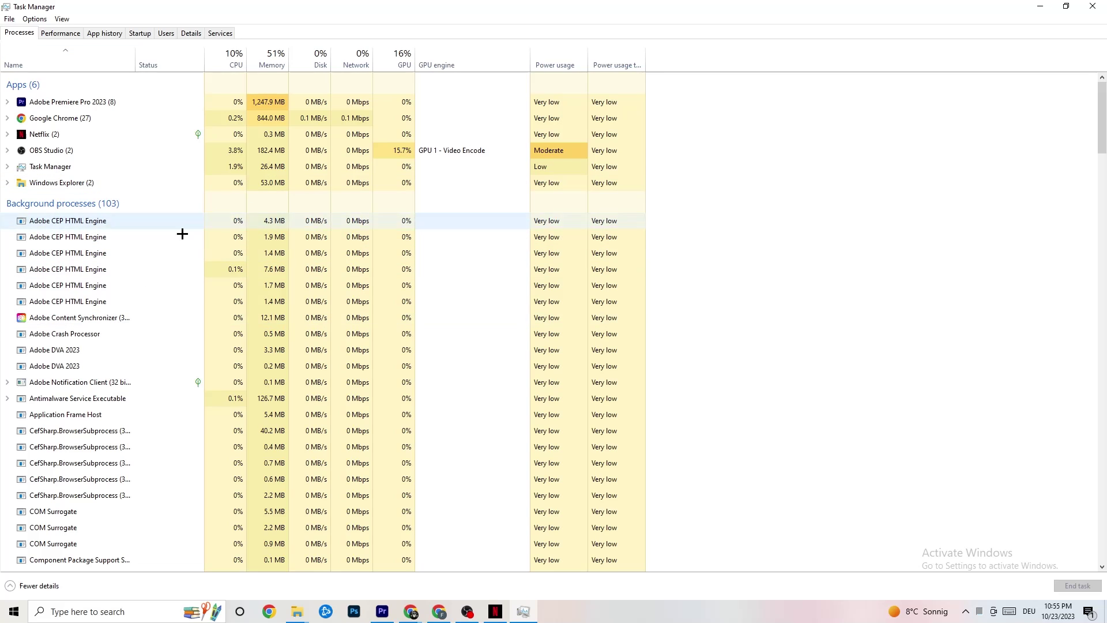
Scroll the process list and view Netflix's options without ending it.
scroll(213, 388, down, 8)
scroll(215, 380, up, 7)
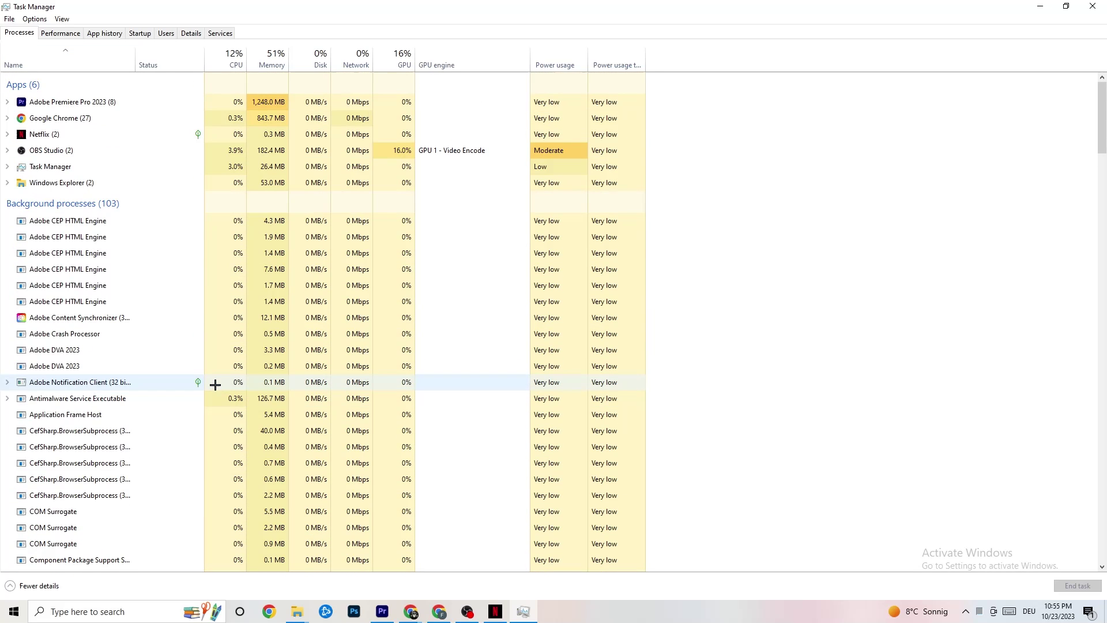
scroll(178, 336, down, 3)
scroll(144, 317, up, 3)
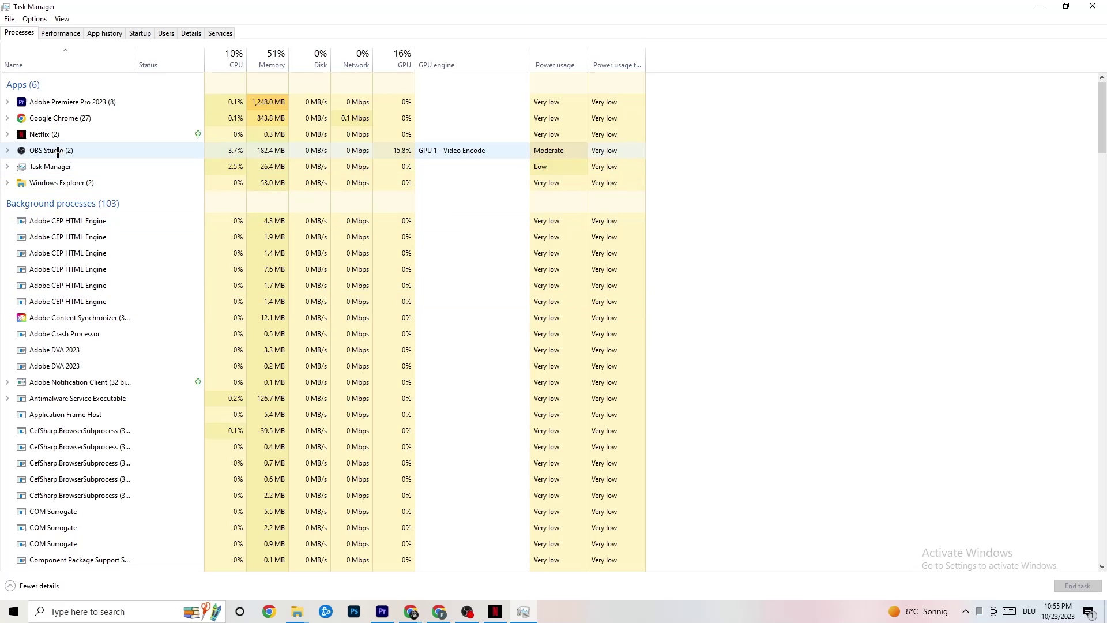
right_click(71, 134)
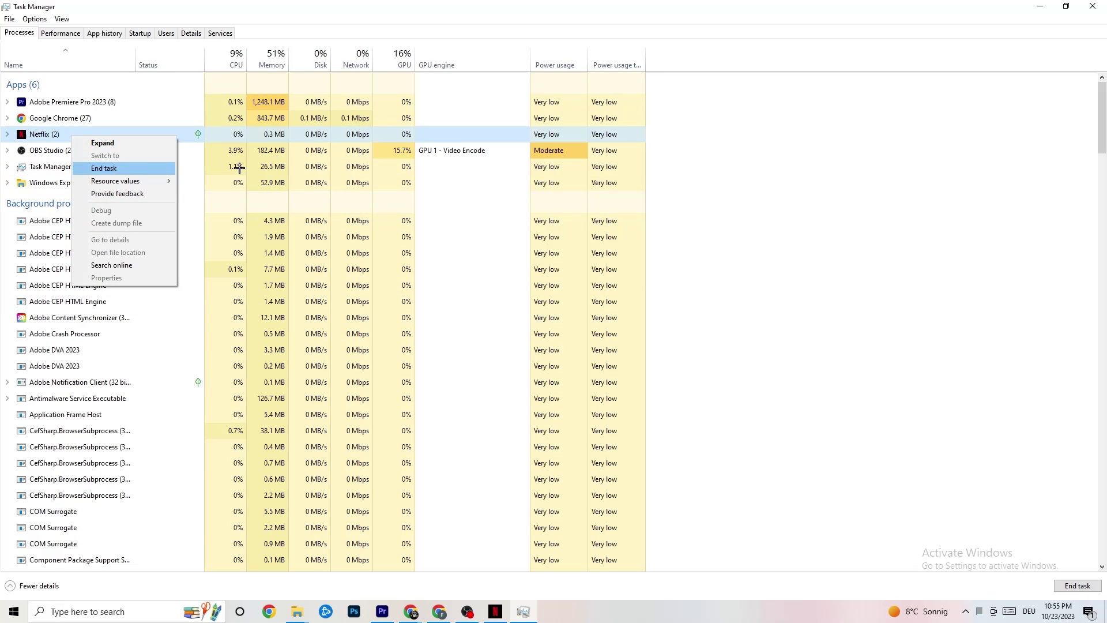
click(785, 240)
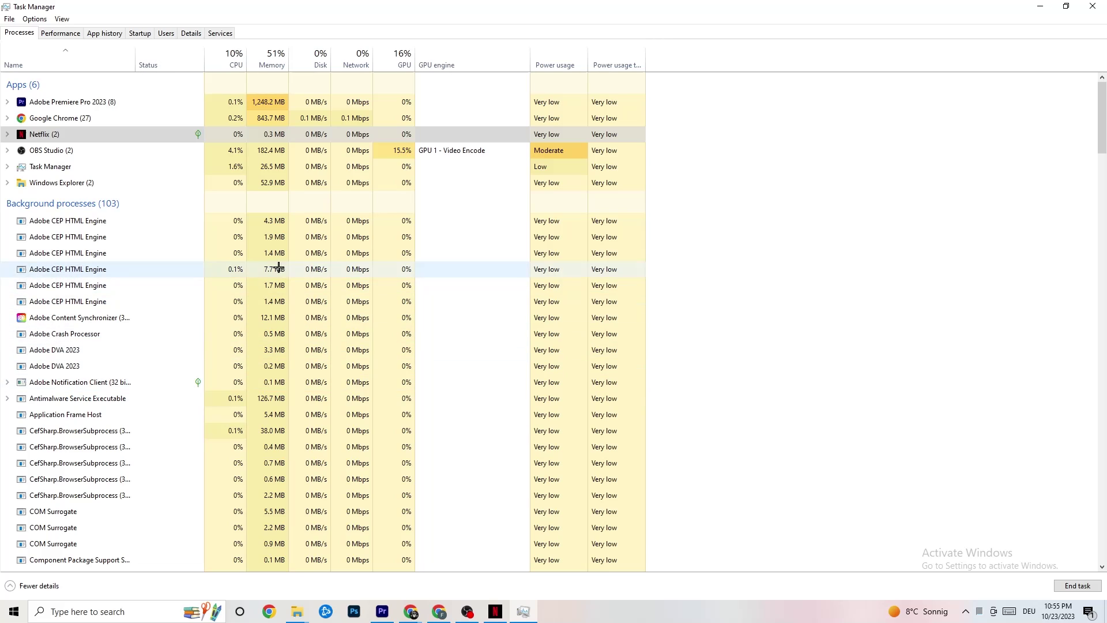
On the Details tab, check Adobe Premiere Pro's priority and leave it at Normal.
click(183, 33)
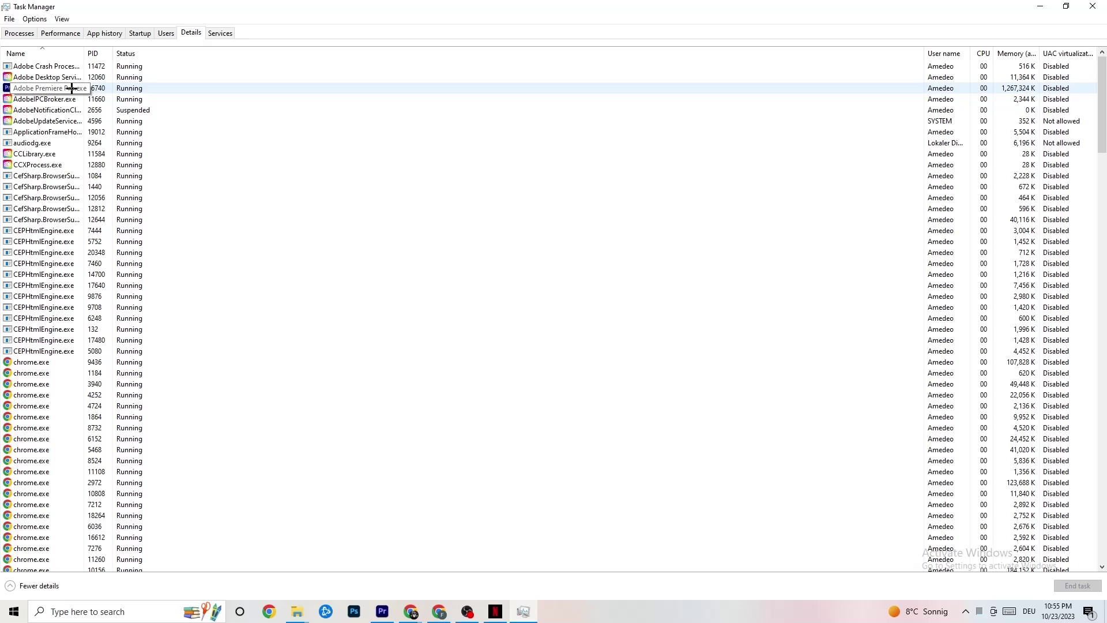
right_click(108, 91)
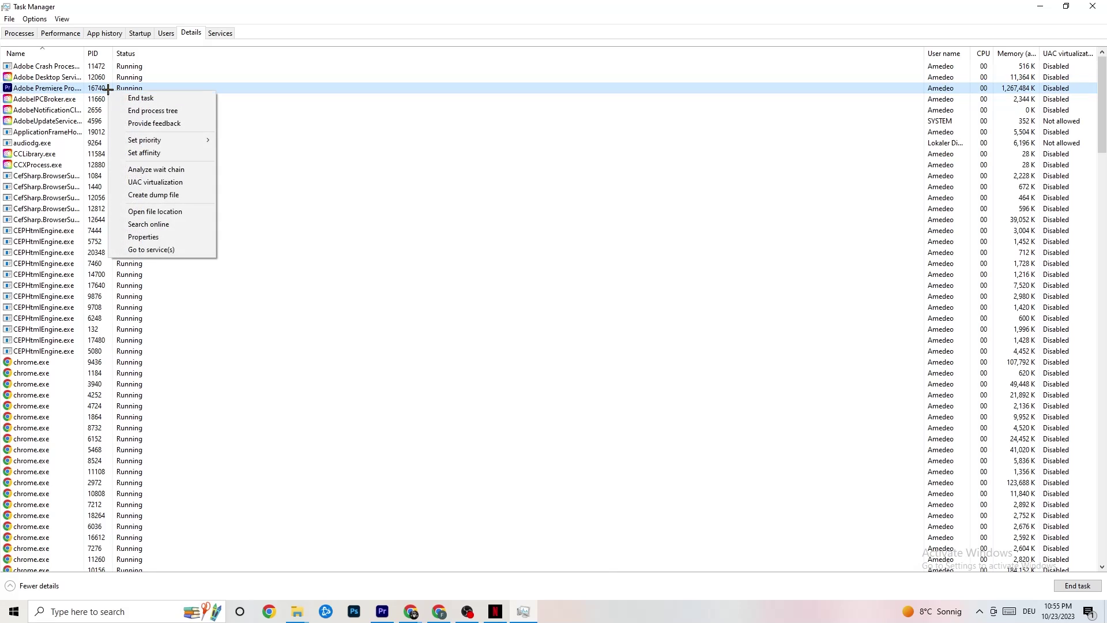
mouse_move(170, 140)
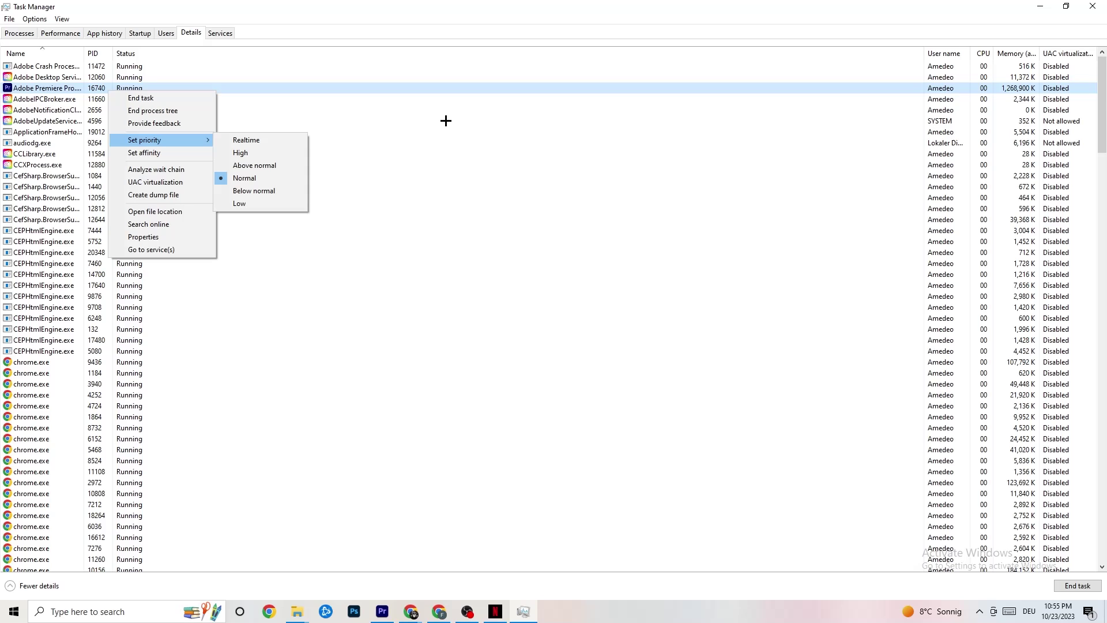
click(208, 140)
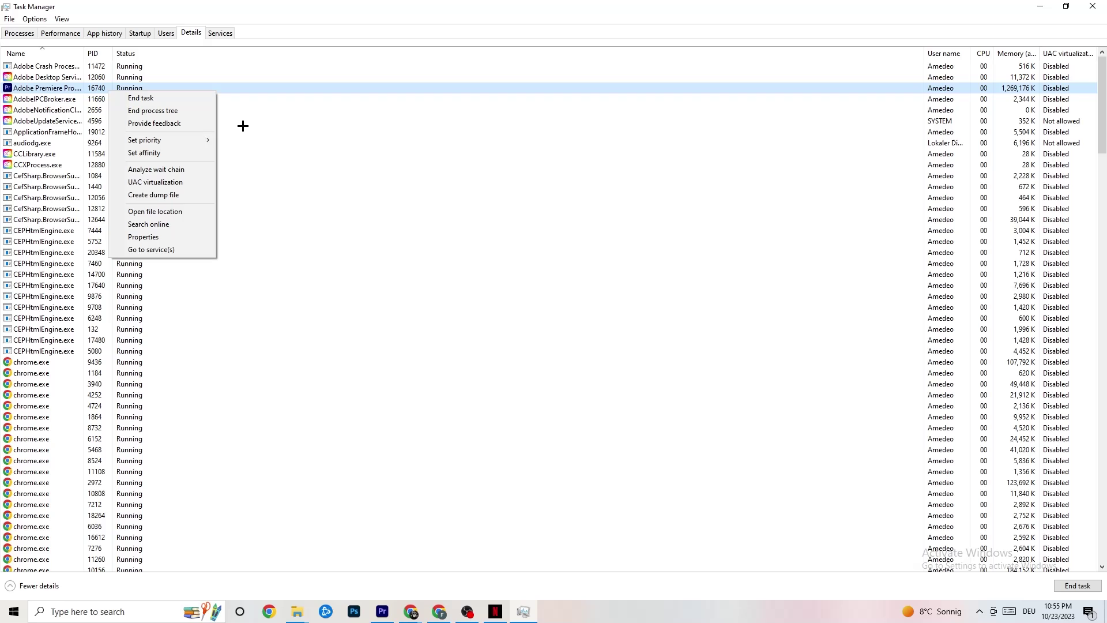
On the Startup tab, review the Google Drive and Pivot Software entries' options without changing them.
click(140, 34)
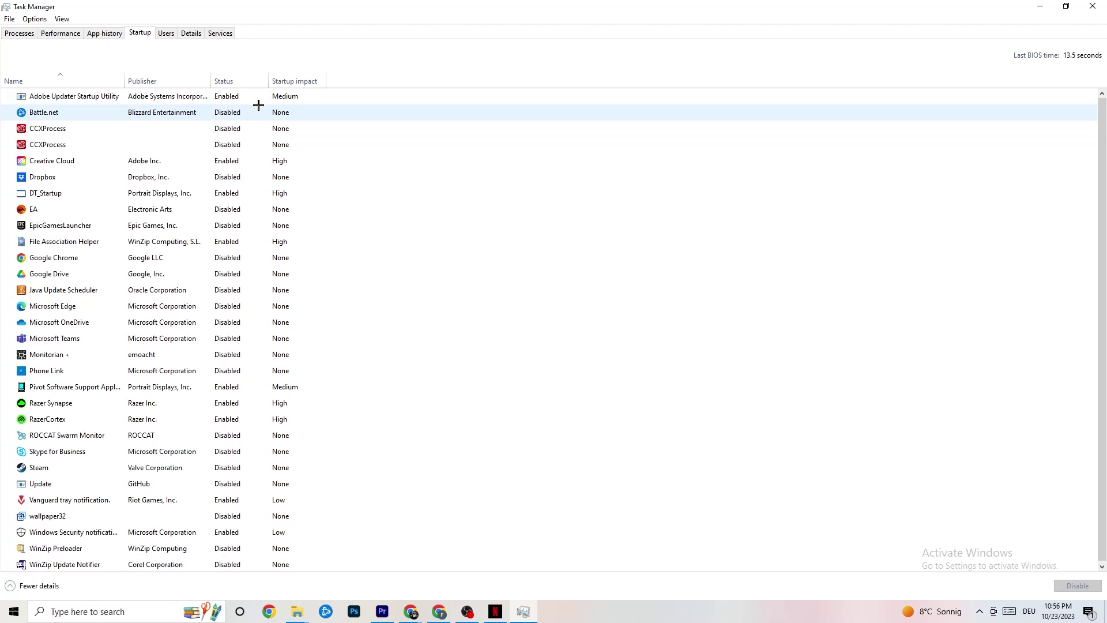
right_click(159, 275)
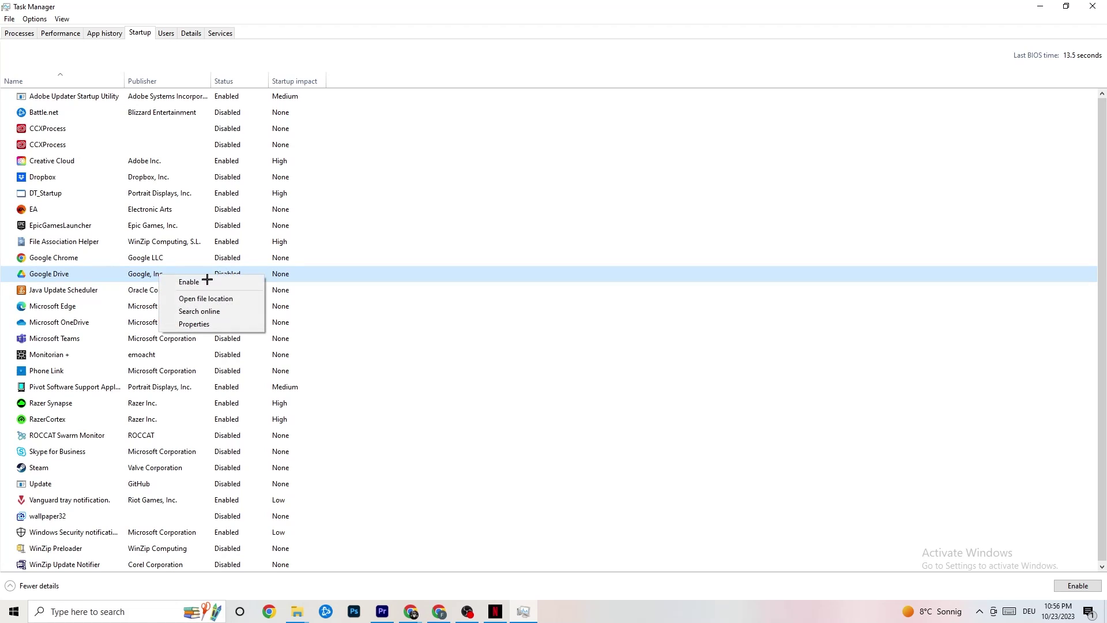
right_click(219, 389)
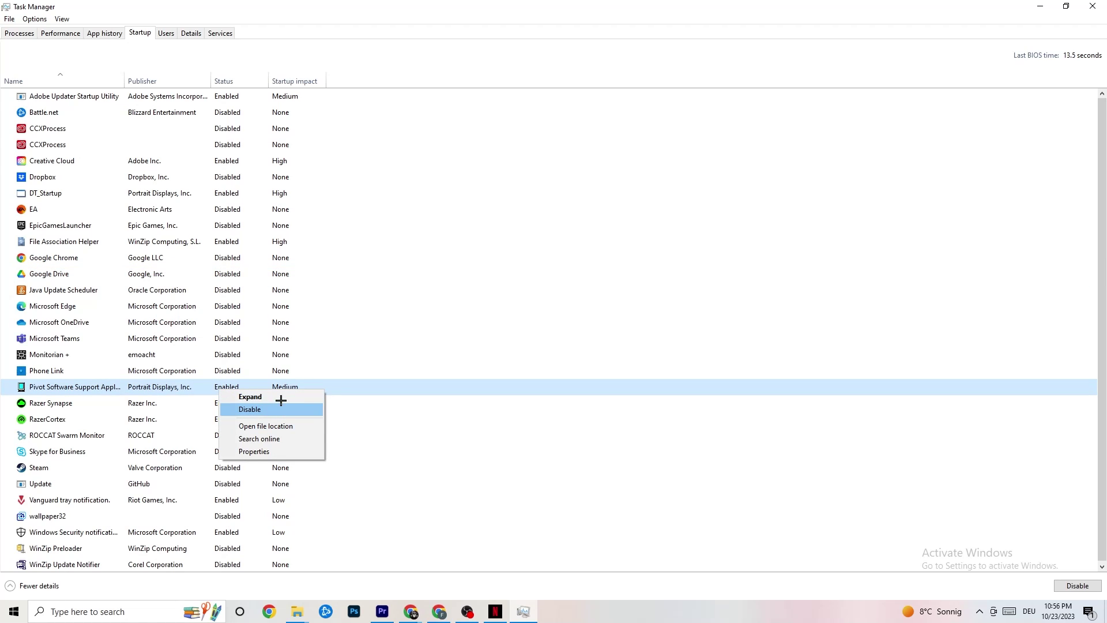
click(448, 17)
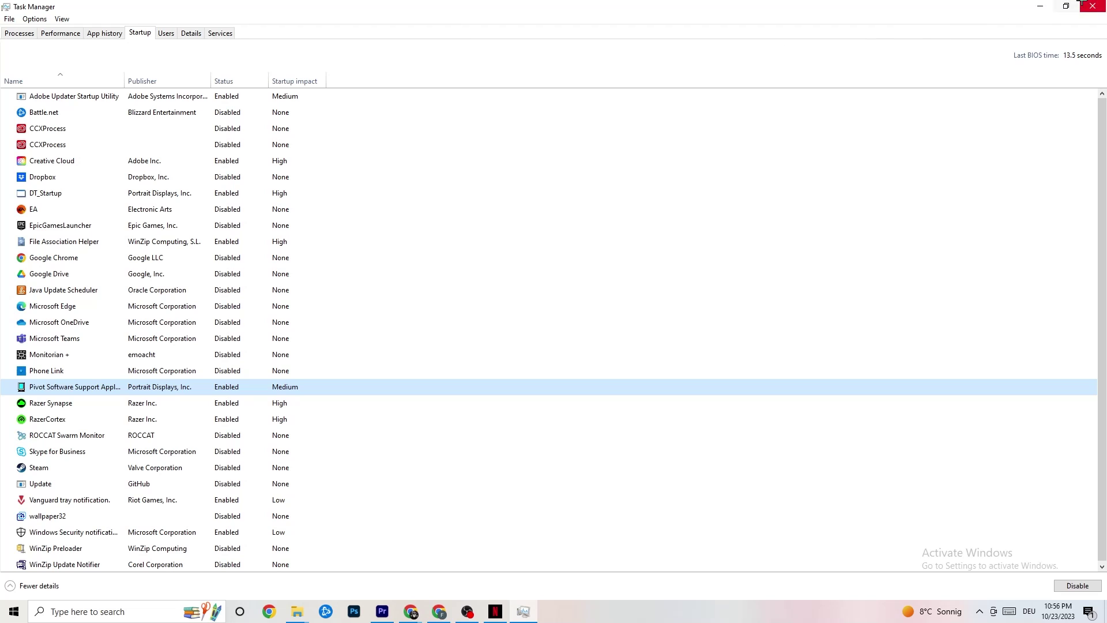
Close the Task Manager window to reveal the desktop shortcuts.
click(1093, 6)
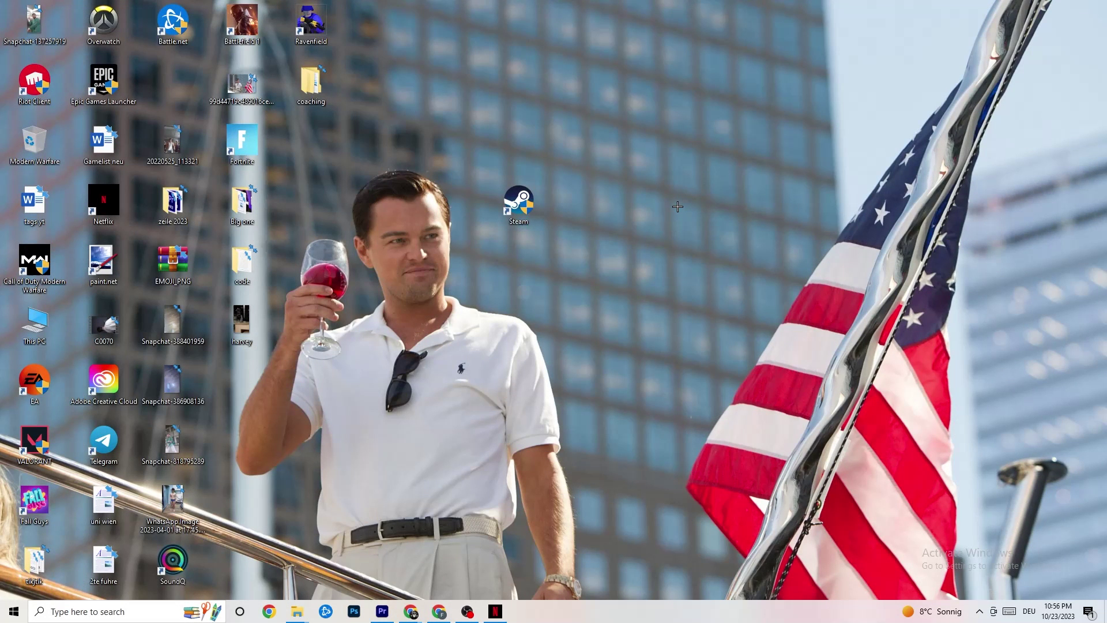